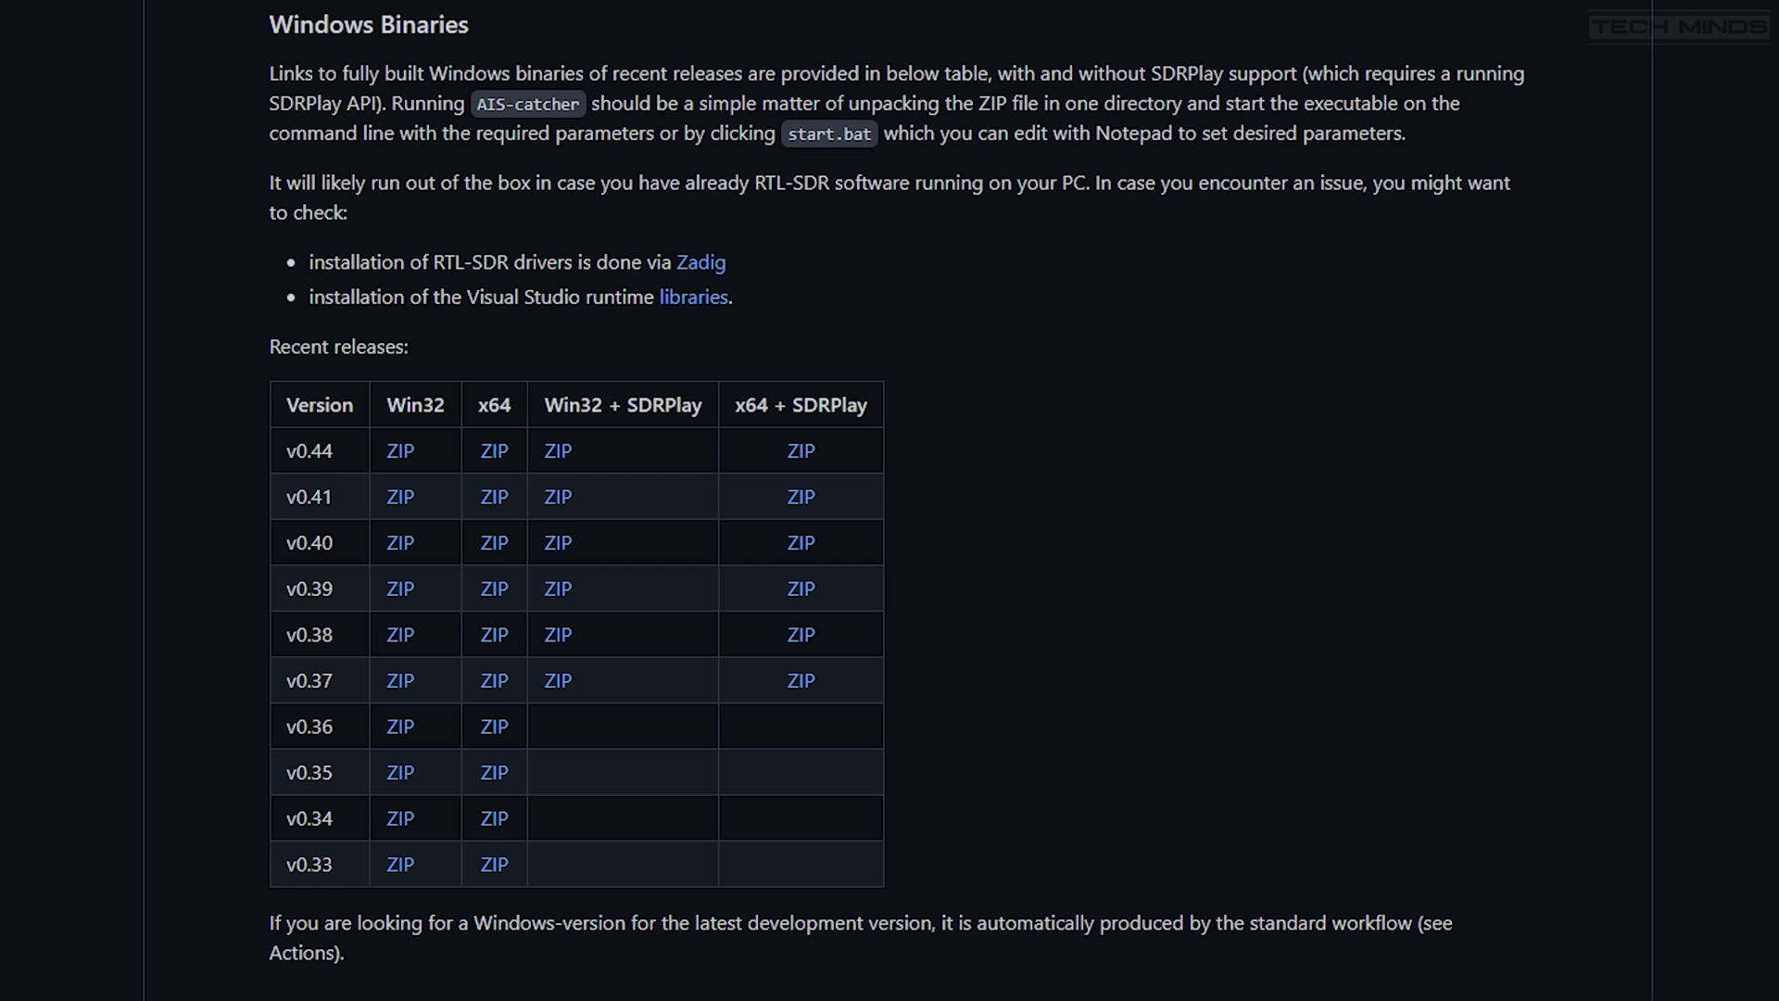
Close the EASTERN RESPONDER details page and display the track of the tug LIBERTY on the AIS-catcher map.
{"action": "scroll", "coordinate": [897, 501], "scroll_direction": "down", "scroll_amount": 9}
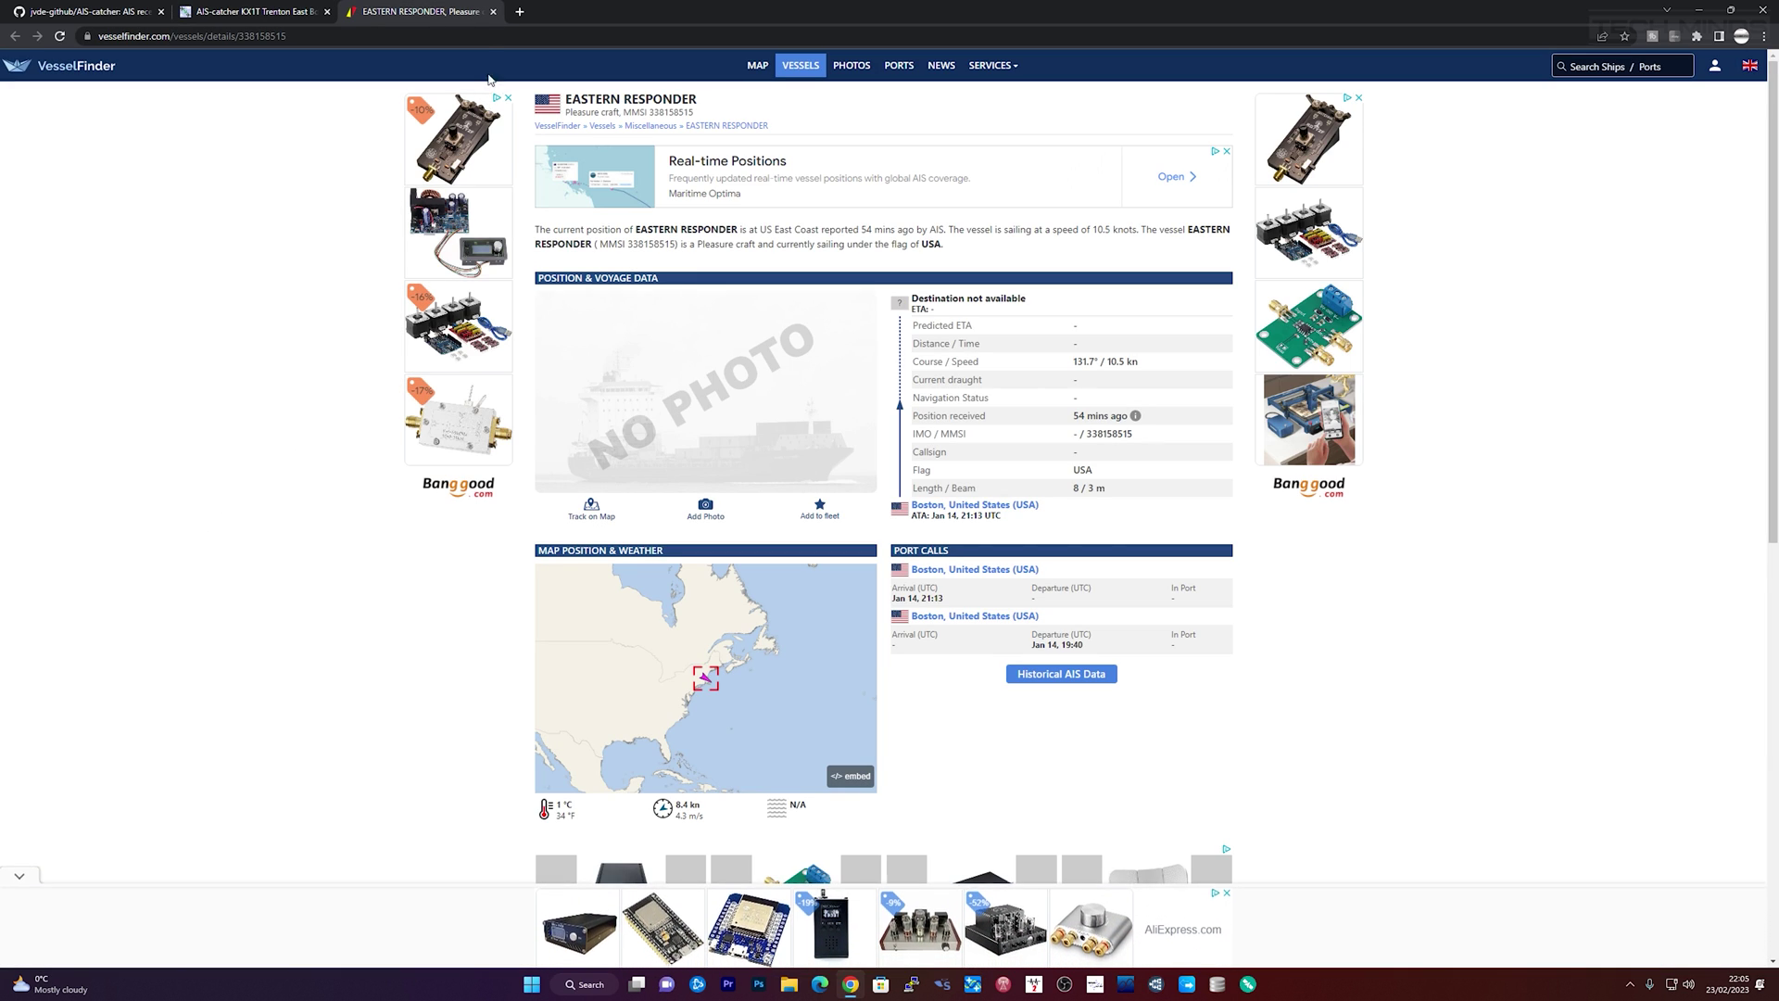
{"action": "key", "text": "ctrl+w"}
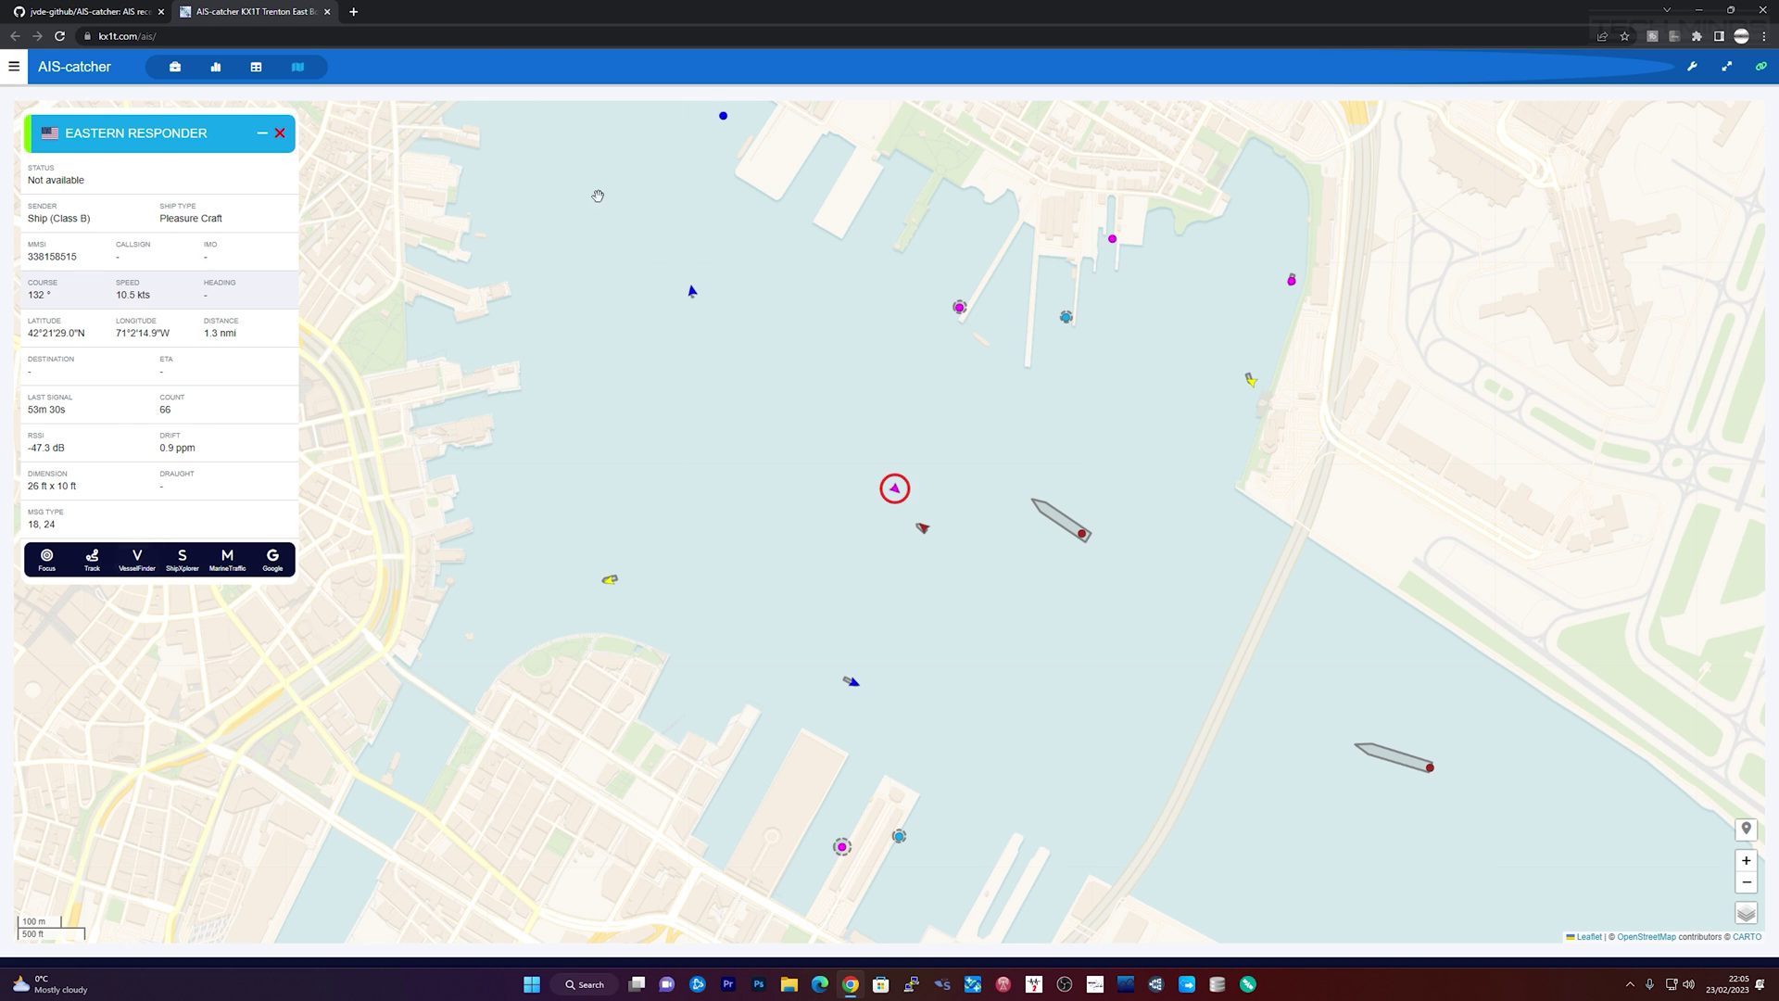
{"action": "left_click", "coordinate": [921, 530]}
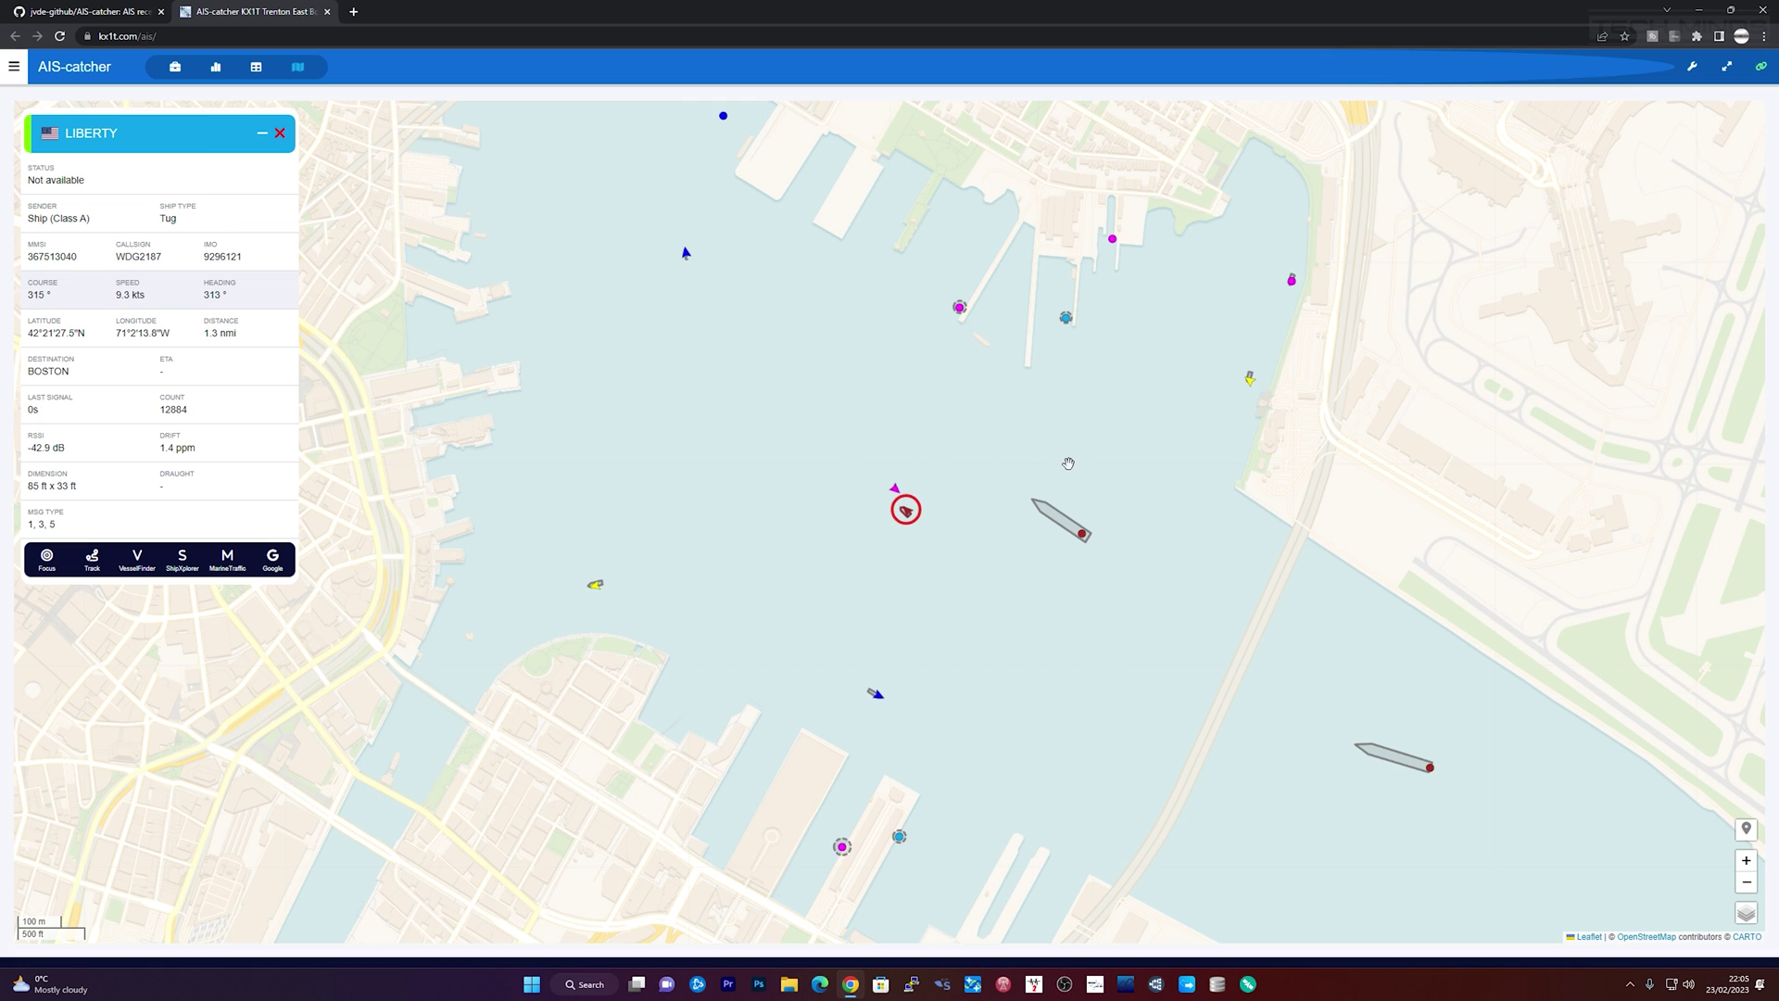
{"action": "left_click", "coordinate": [92, 560]}
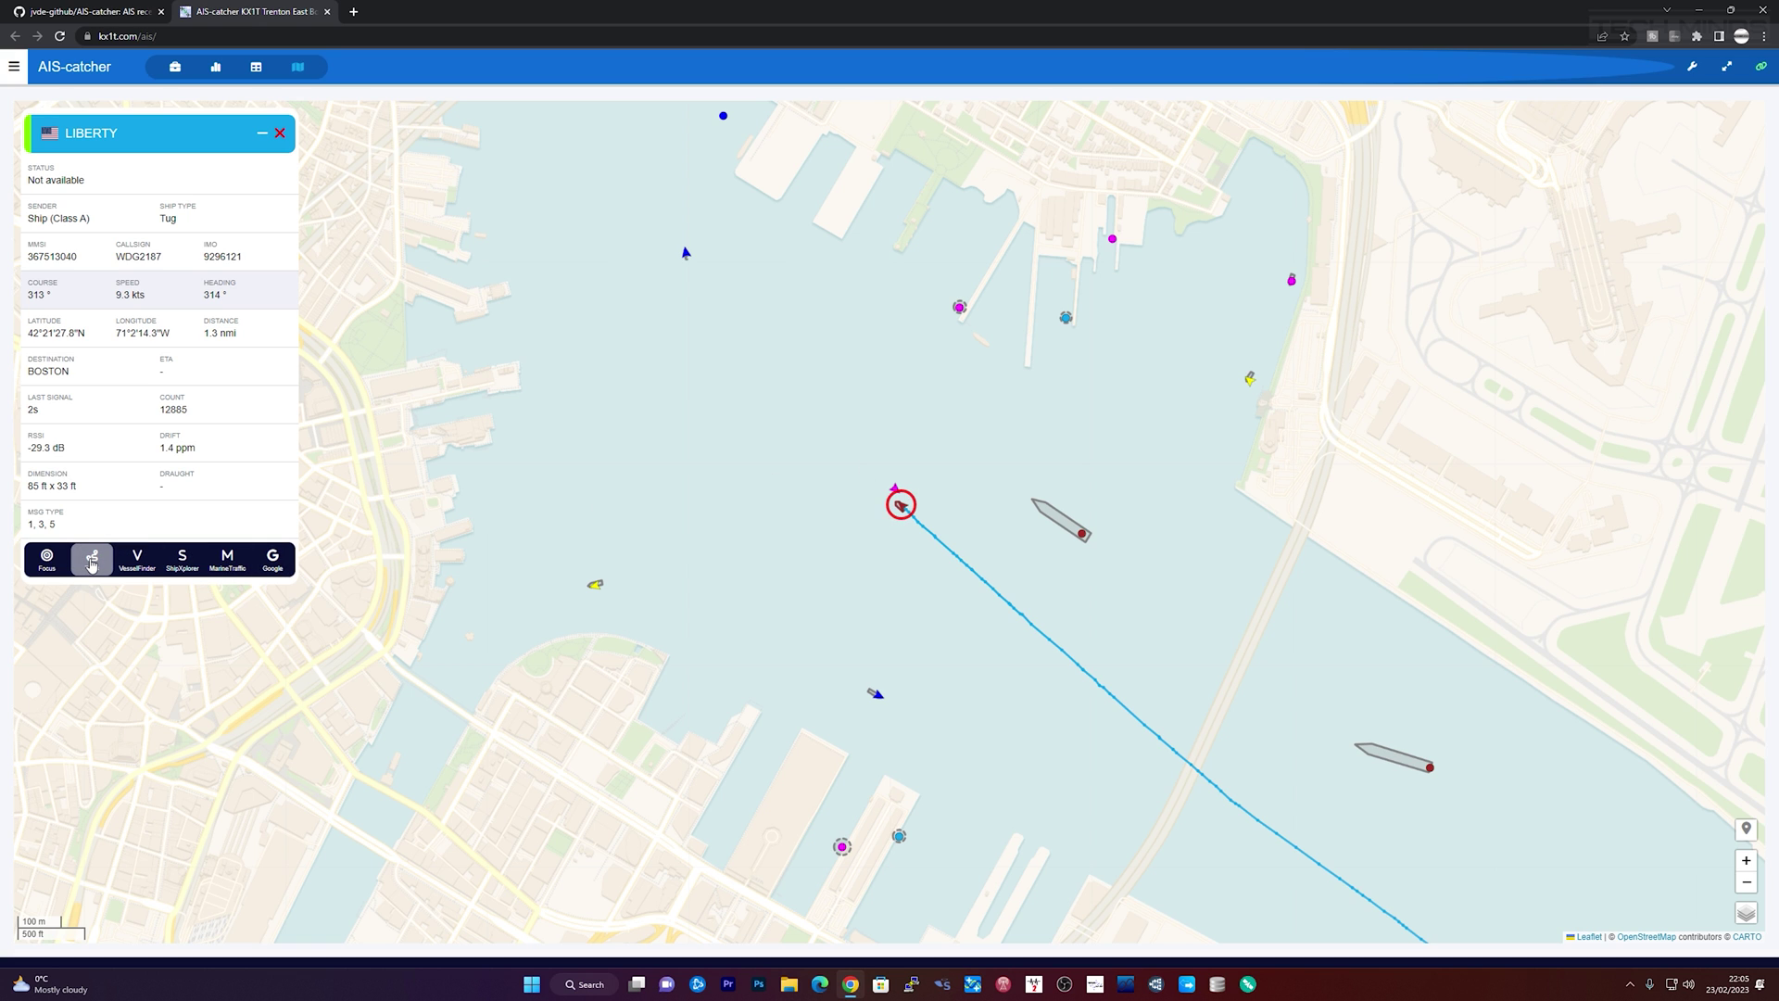
{"action": "scroll", "coordinate": [692, 548], "scroll_direction": "down", "scroll_amount": 3}
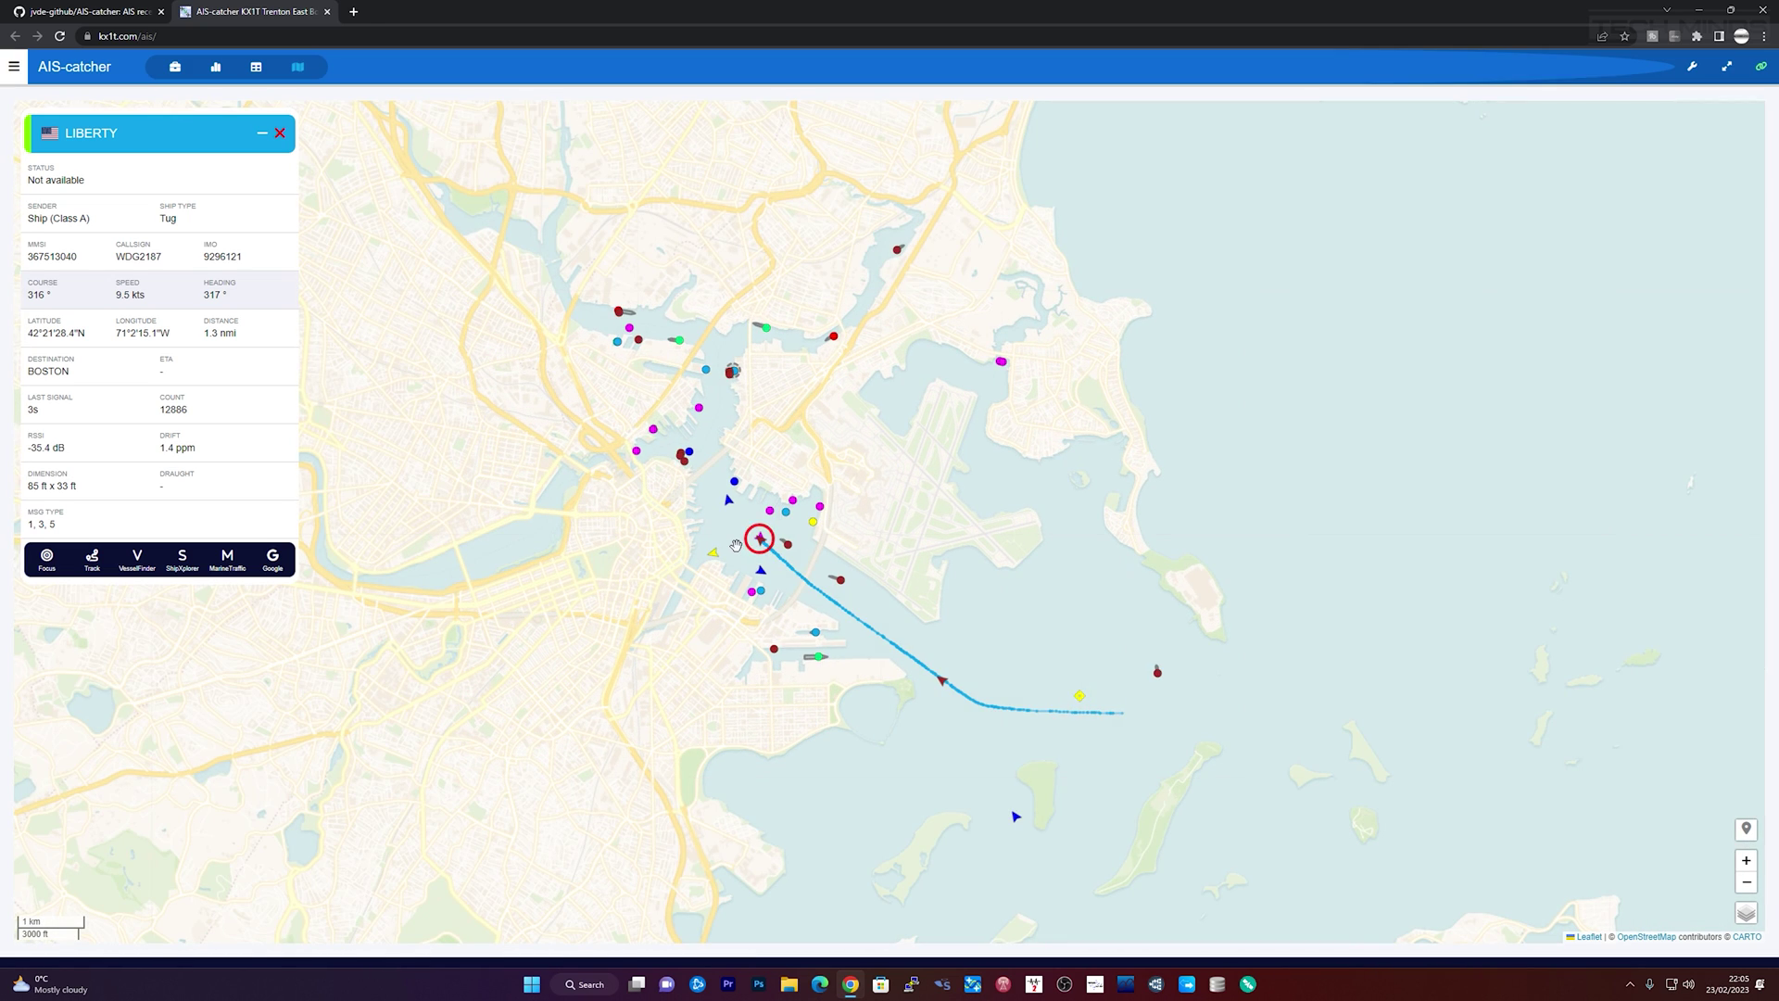
{"action": "scroll", "coordinate": [736, 545], "scroll_direction": "up", "scroll_amount": 2}
{"action": "scroll", "coordinate": [735, 545], "scroll_direction": "up", "scroll_amount": 3}
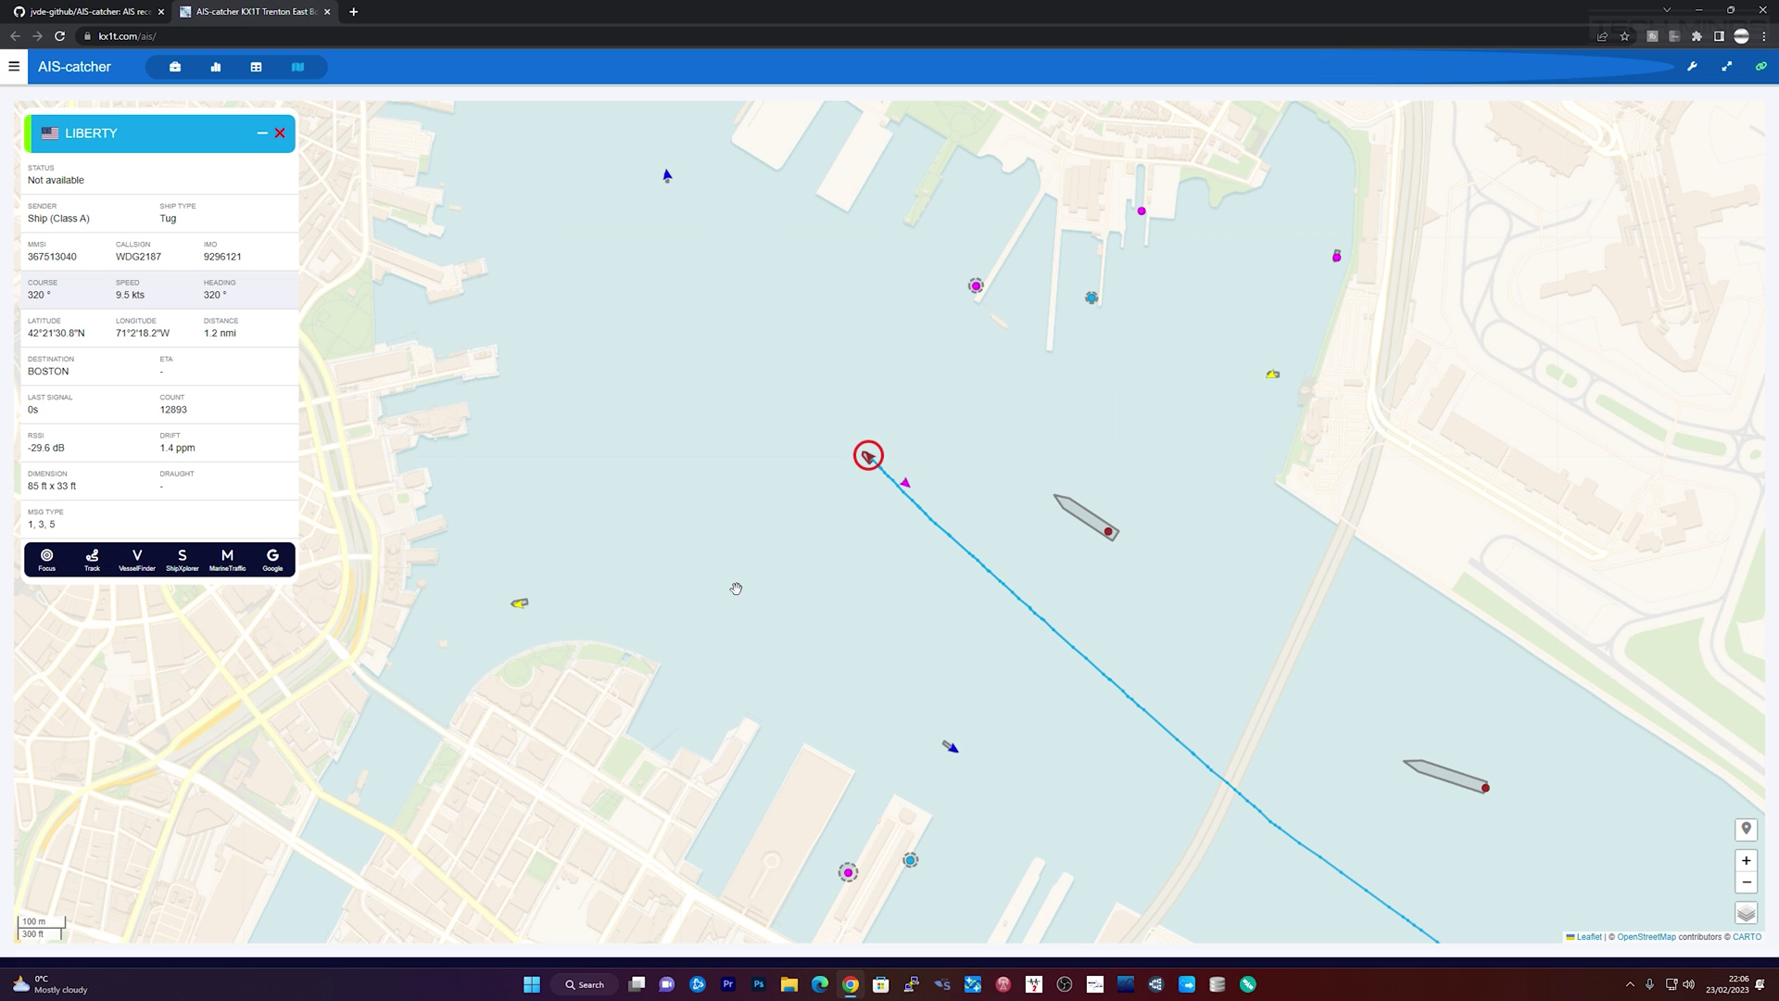
Look up the high speed craft FLYING CLOUD on VesselFinder, view its photo enlarged, and close the page.
{"action": "left_click", "coordinate": [1270, 378]}
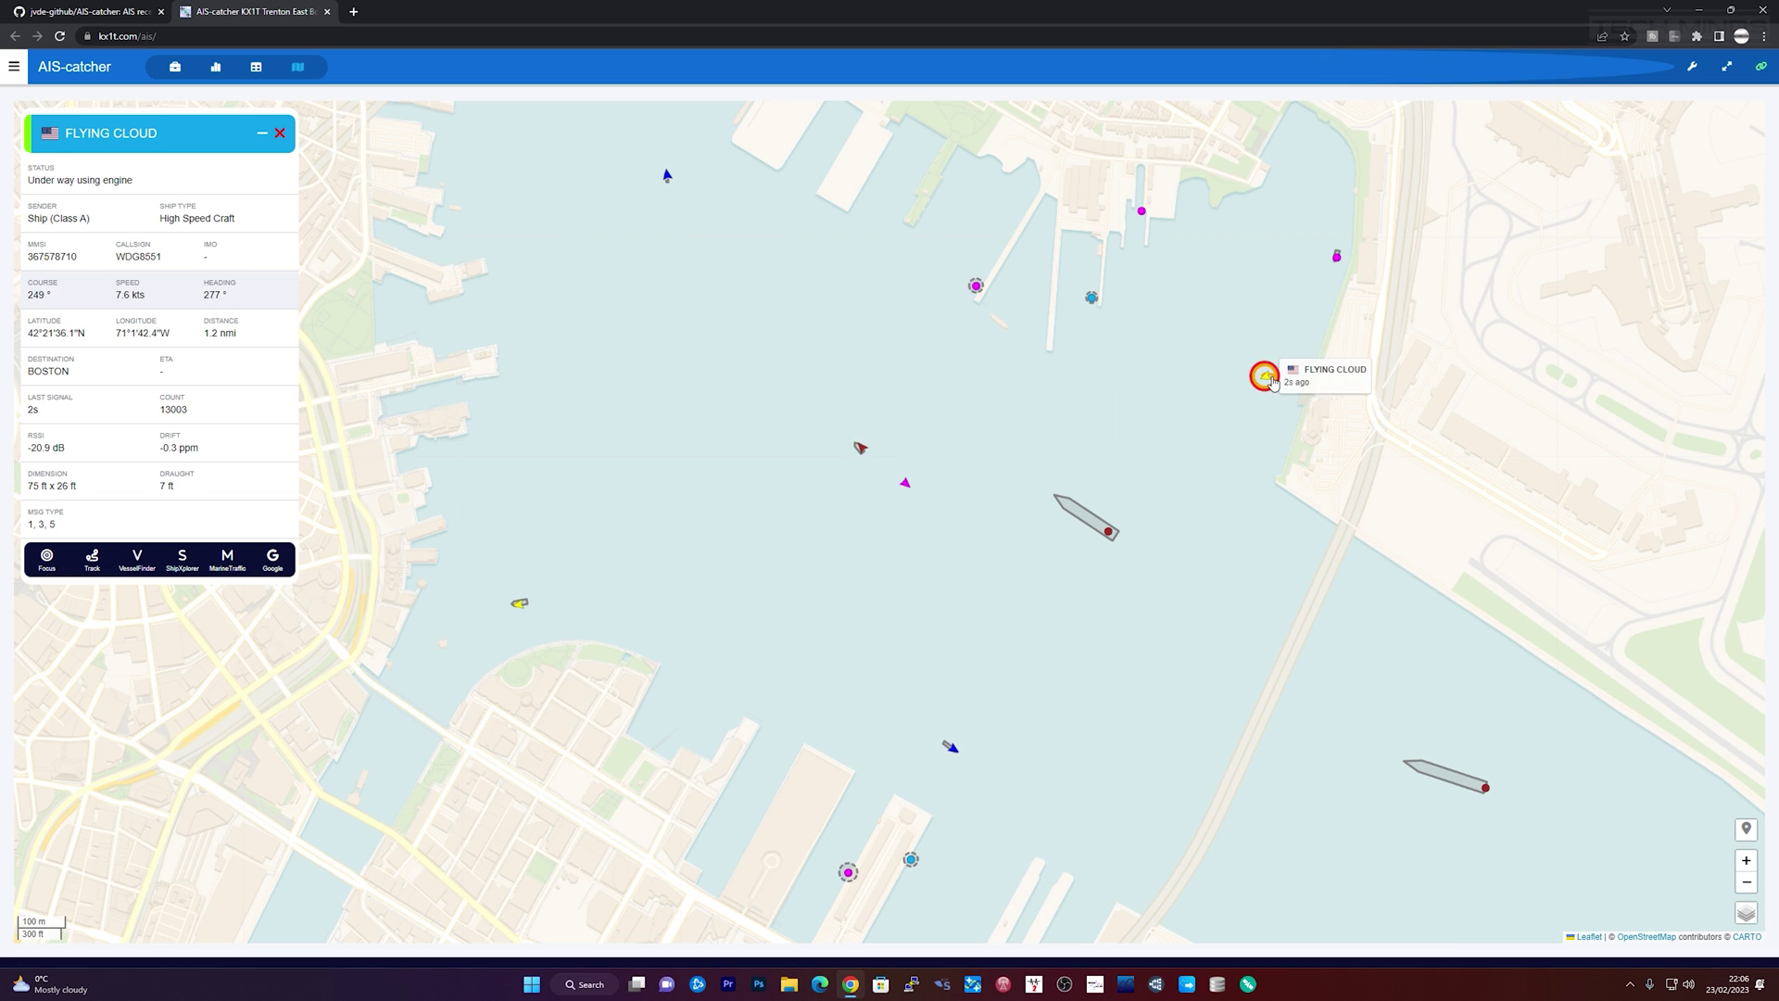
{"action": "left_click", "coordinate": [135, 560]}
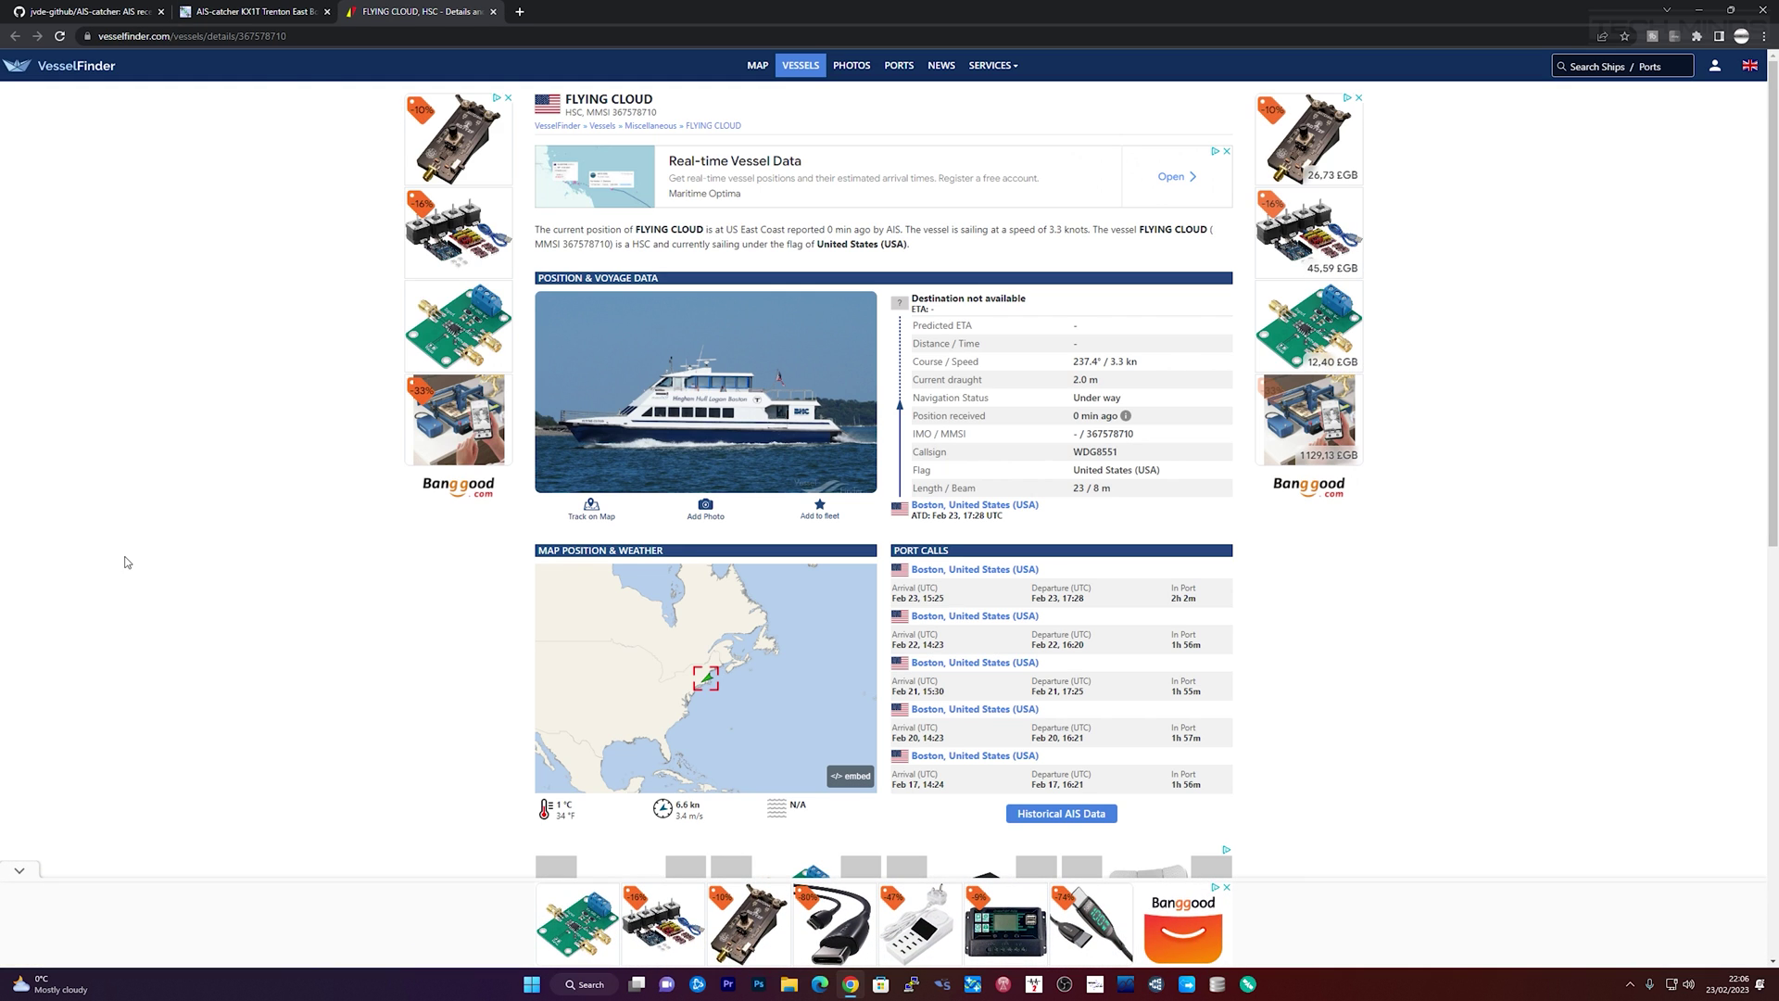
{"action": "left_click", "coordinate": [736, 426]}
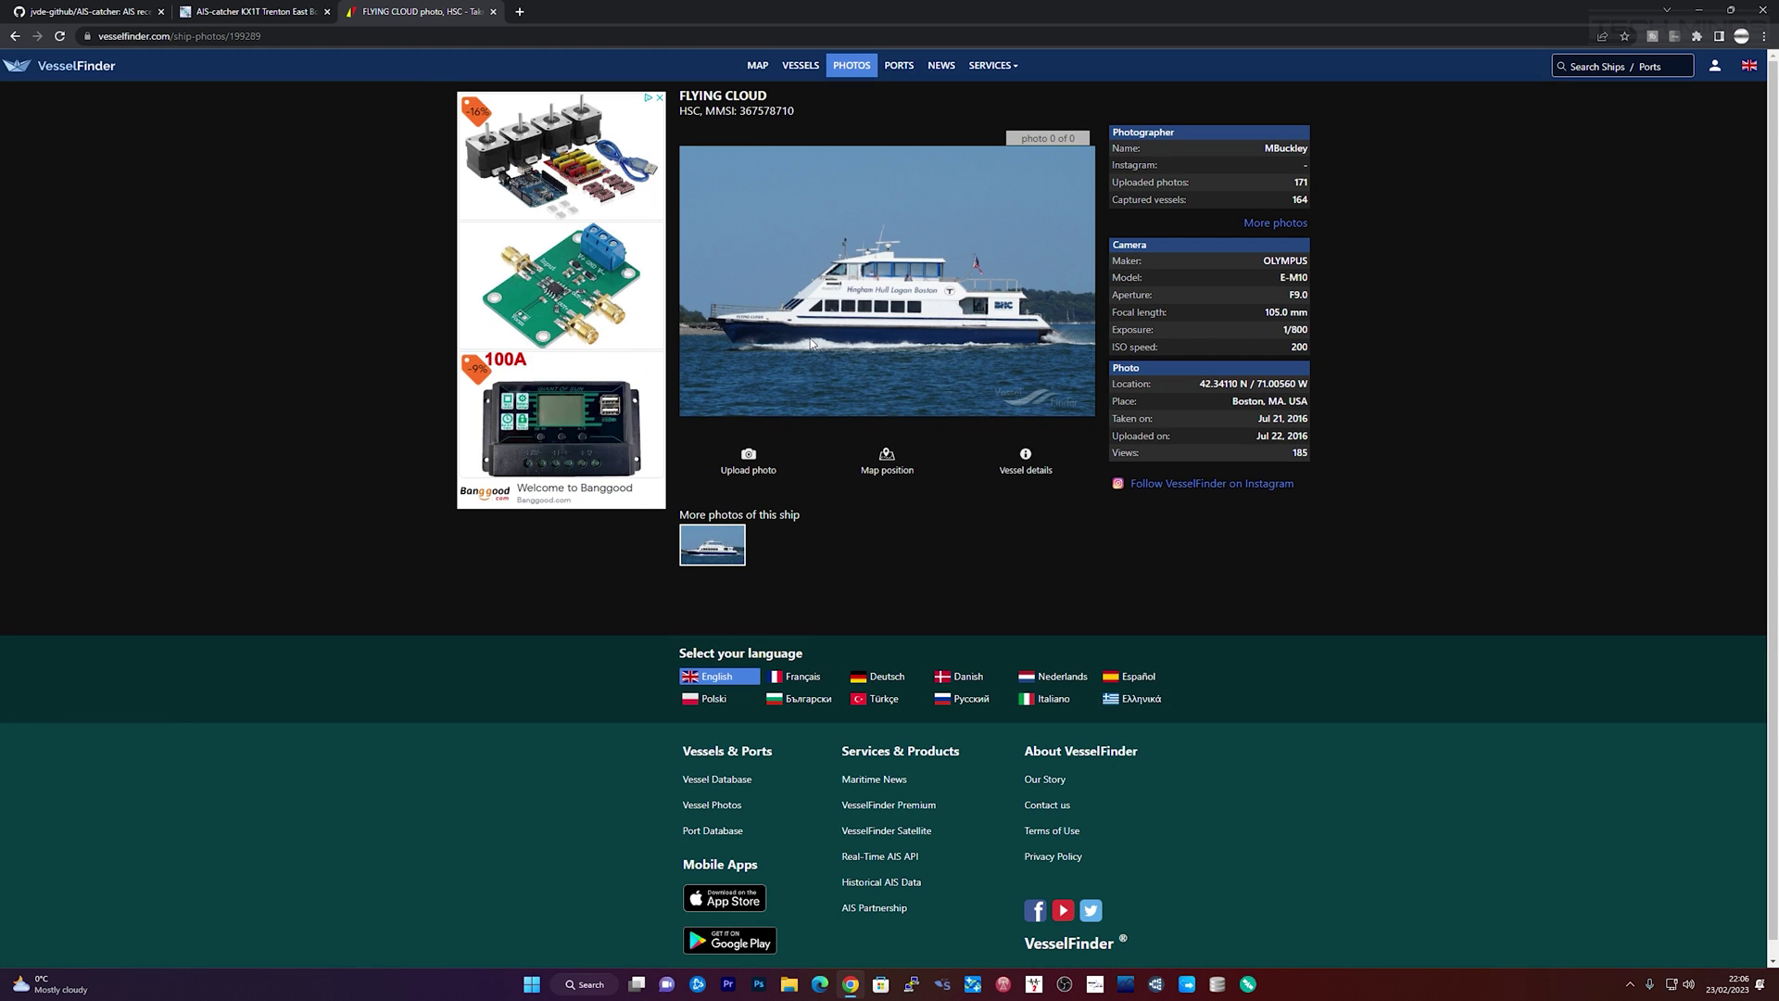
{"action": "left_click", "coordinate": [493, 12]}
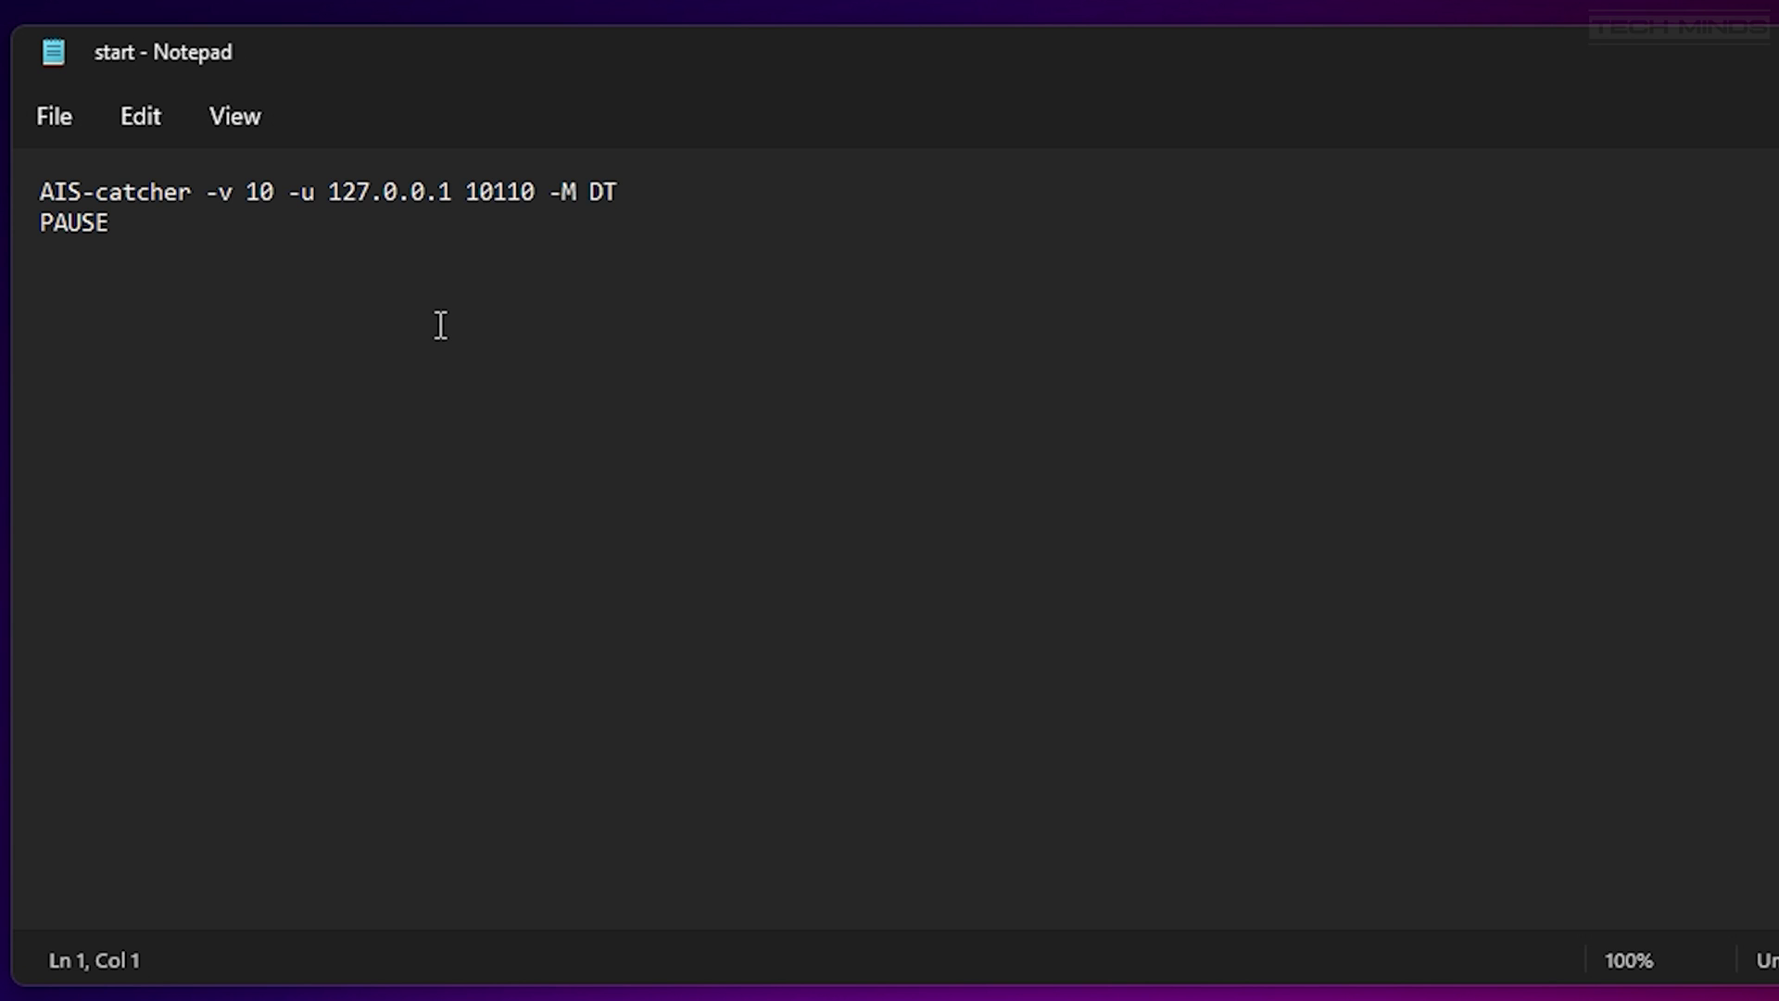
Append -N 8100 to the AIS-catcher command in the start batch file and run it in an uncluttered console window.
{"action": "key", "text": "End"}
{"action": "type", "text": "-N 8100"}
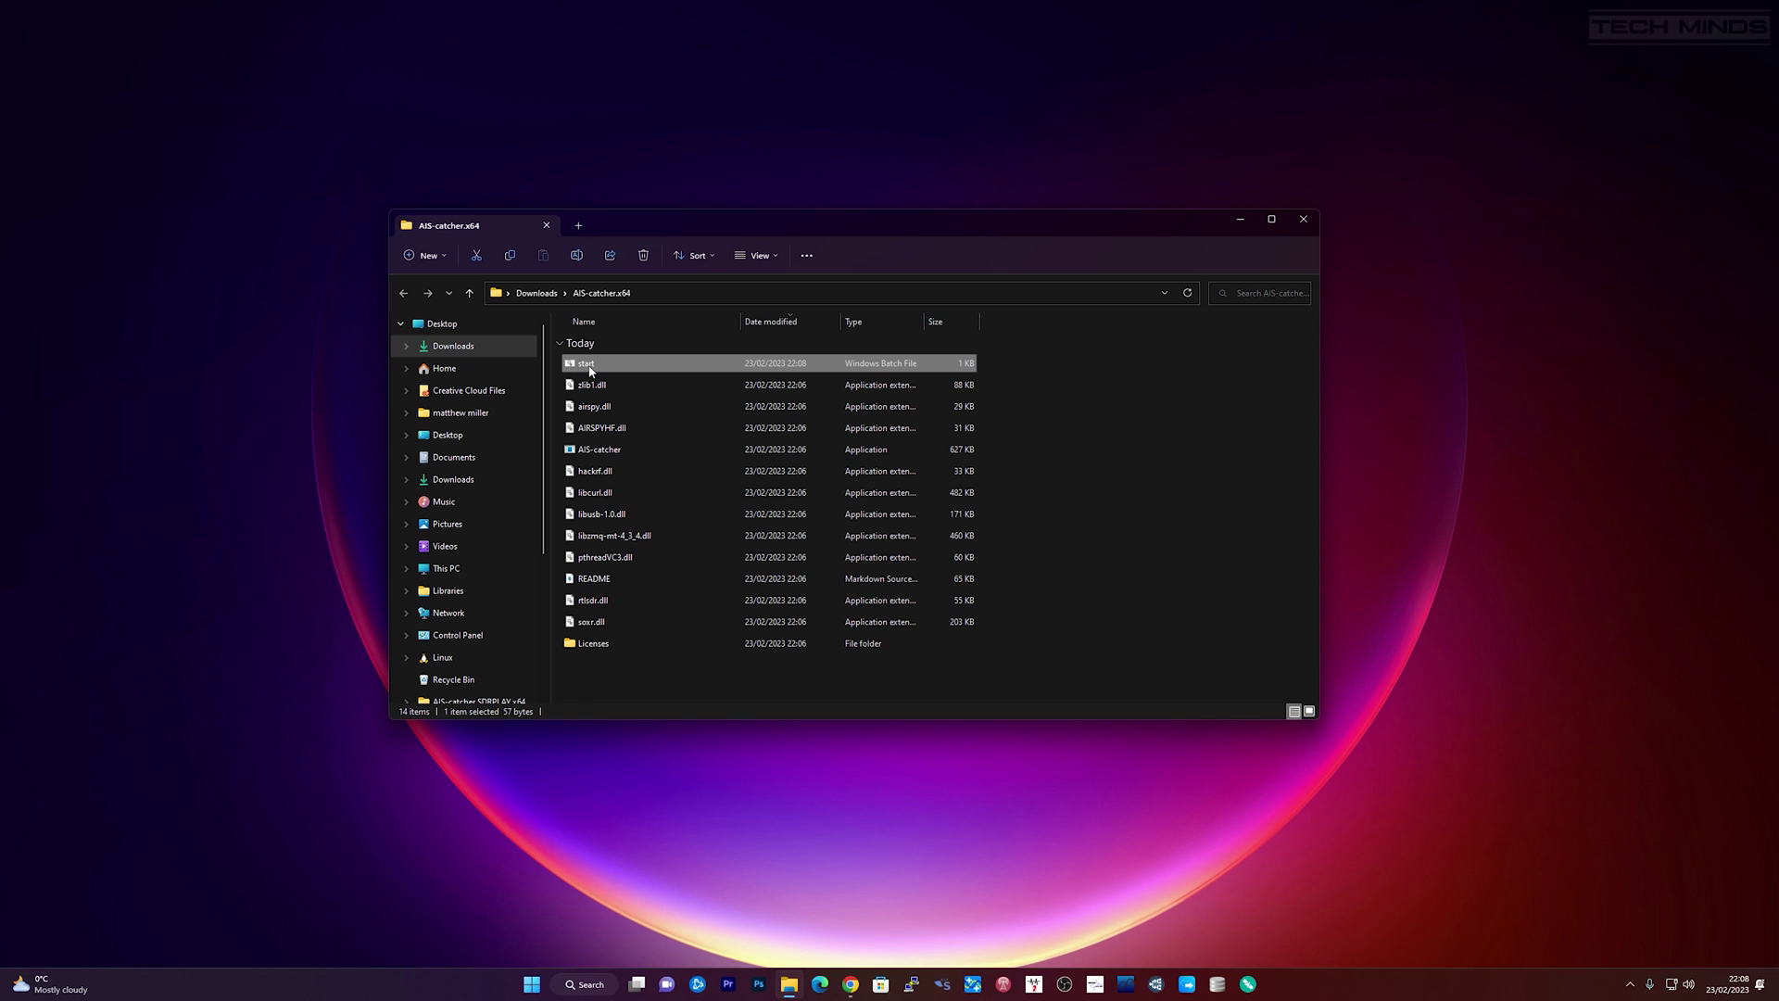
{"action": "left_click", "coordinate": [1240, 220]}
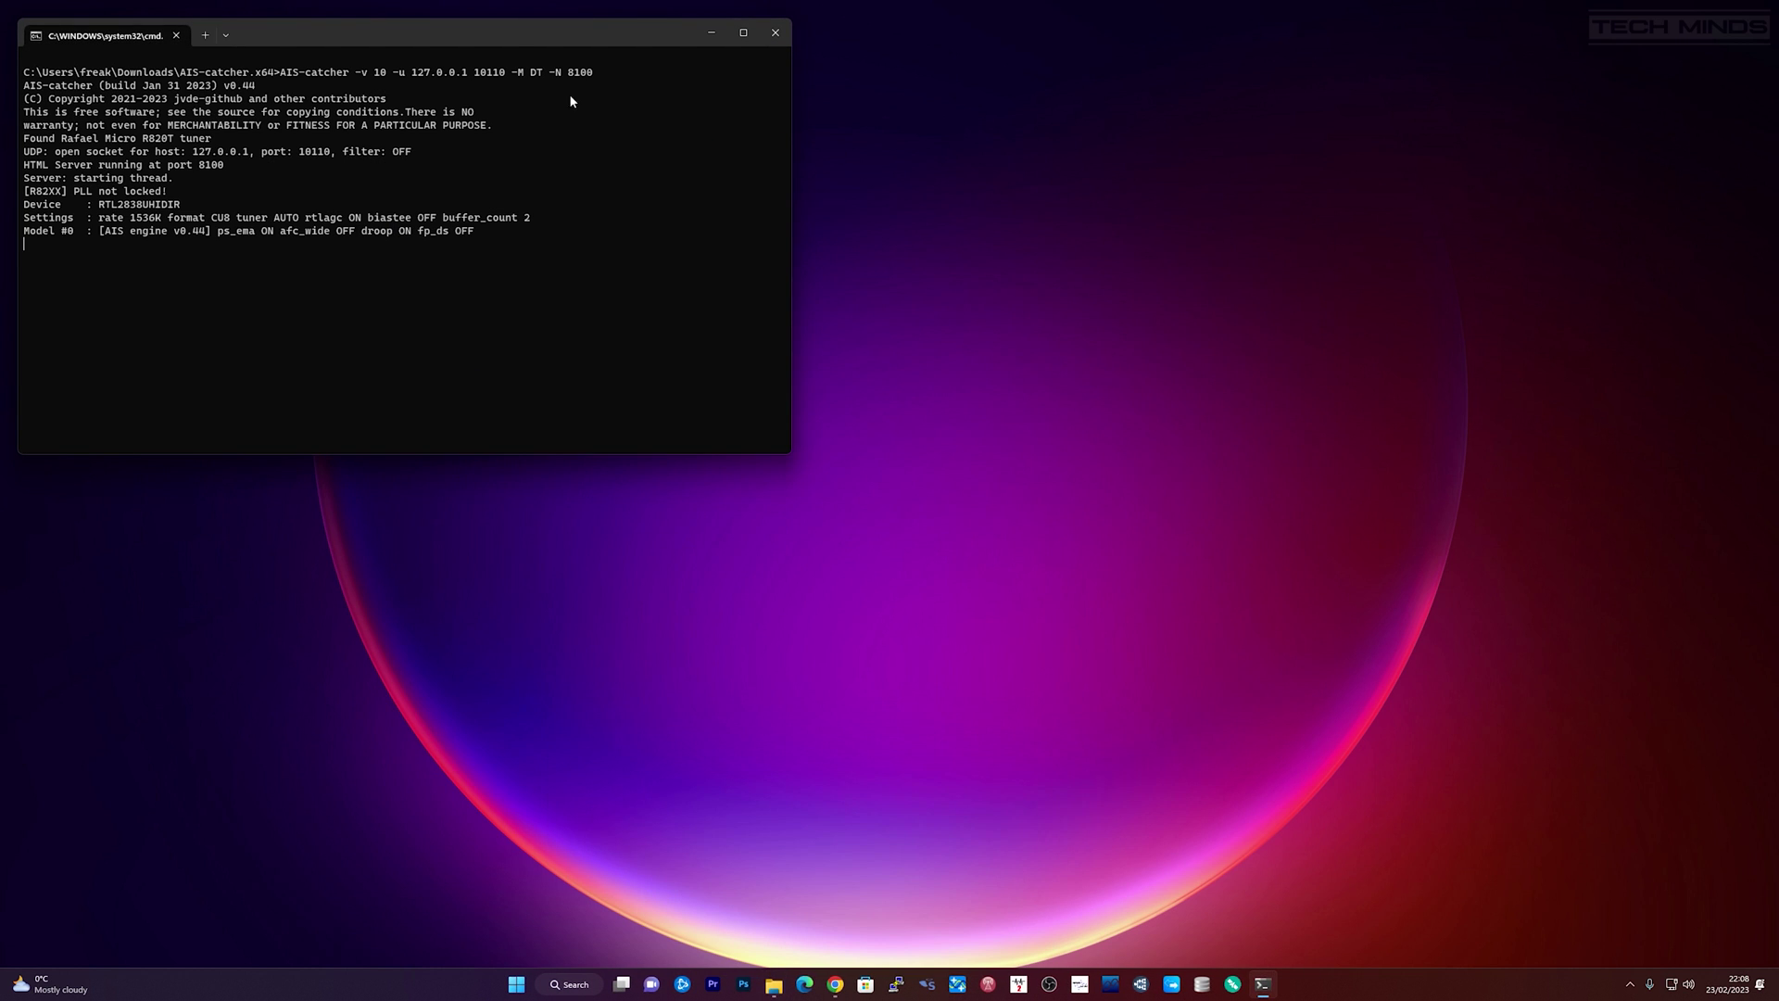
{"action": "left_click_drag", "start_coordinate": [512, 40], "coordinate": [941, 238]}
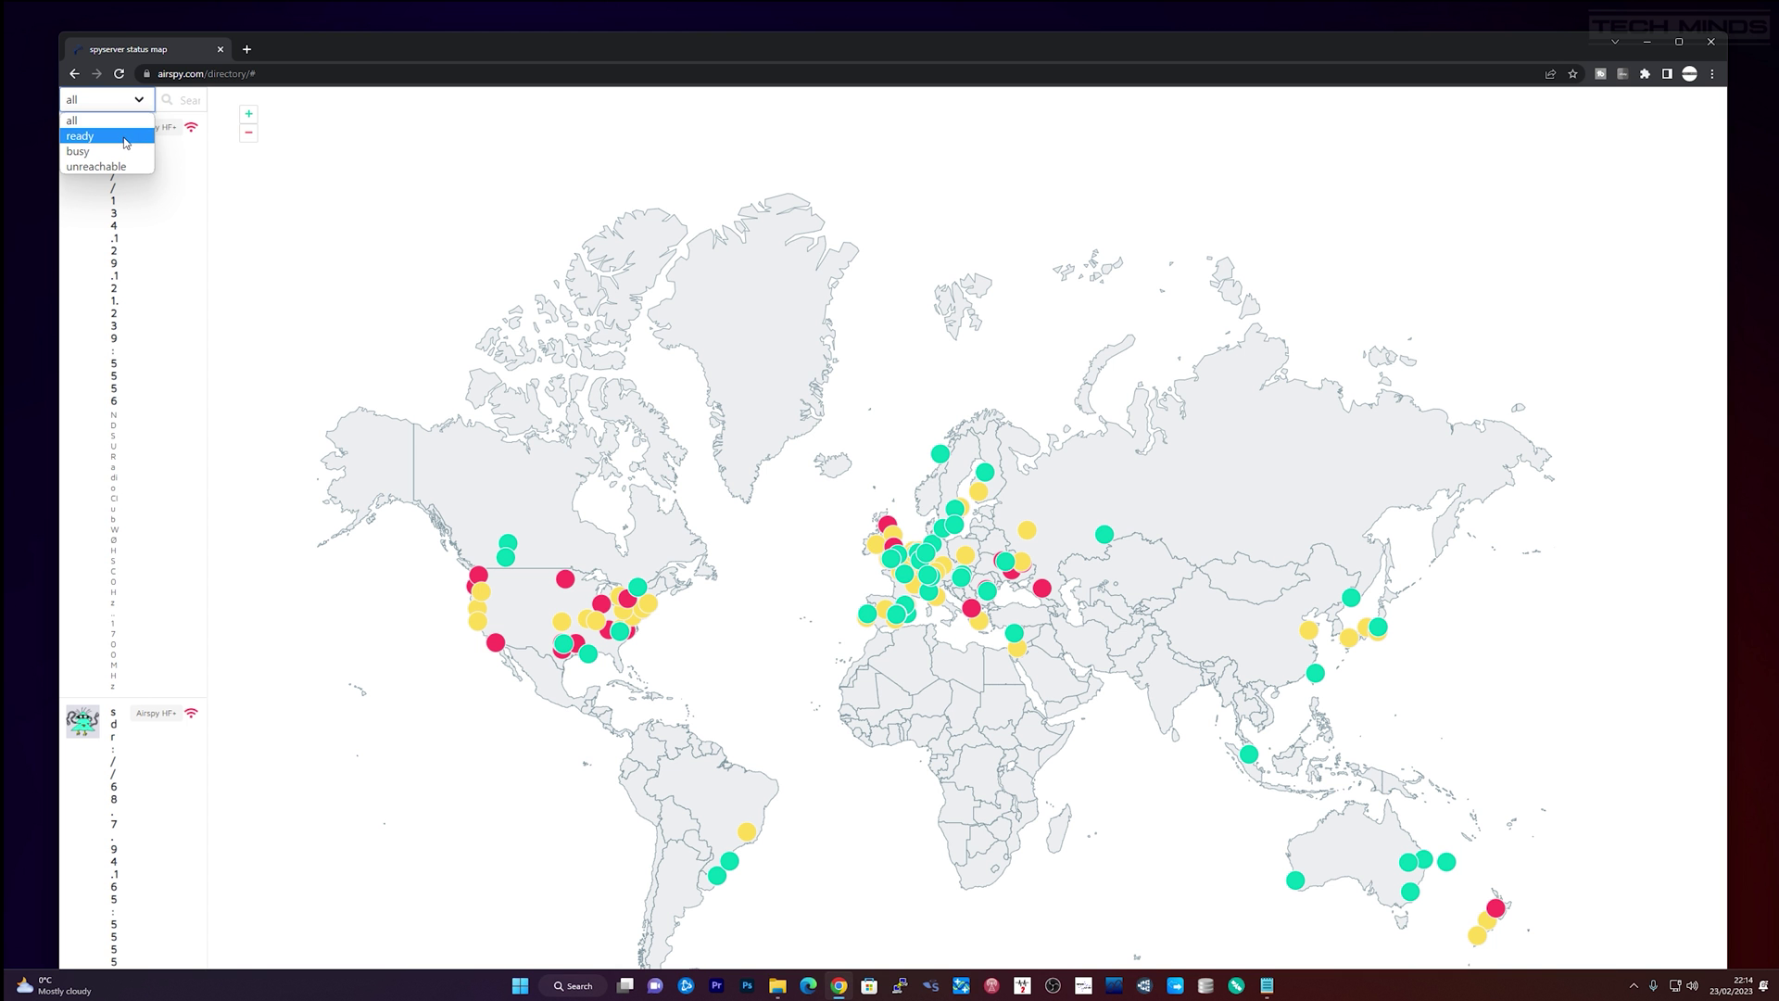
Filter the spyserver status map to ready servers, then restore the view of all servers worldwide.
{"action": "left_click", "coordinate": [80, 137]}
{"action": "left_click", "coordinate": [104, 99]}
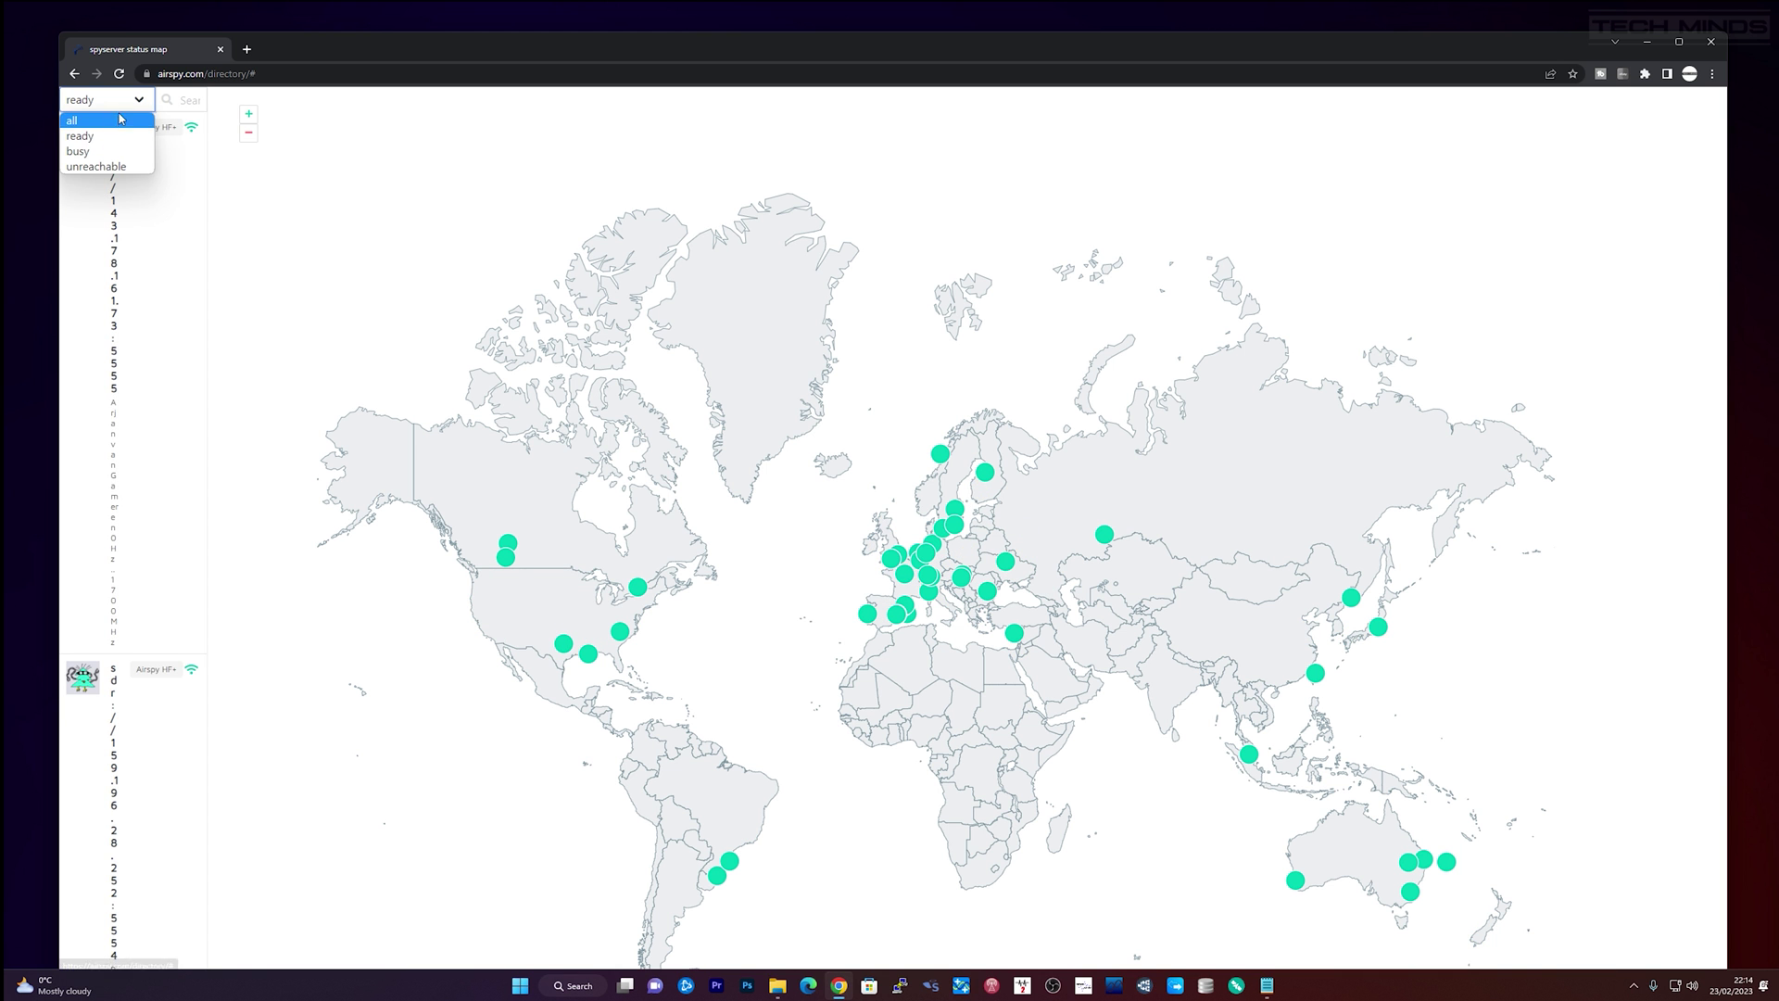
{"action": "left_click", "coordinate": [72, 120]}
{"action": "left_click", "coordinate": [119, 74]}
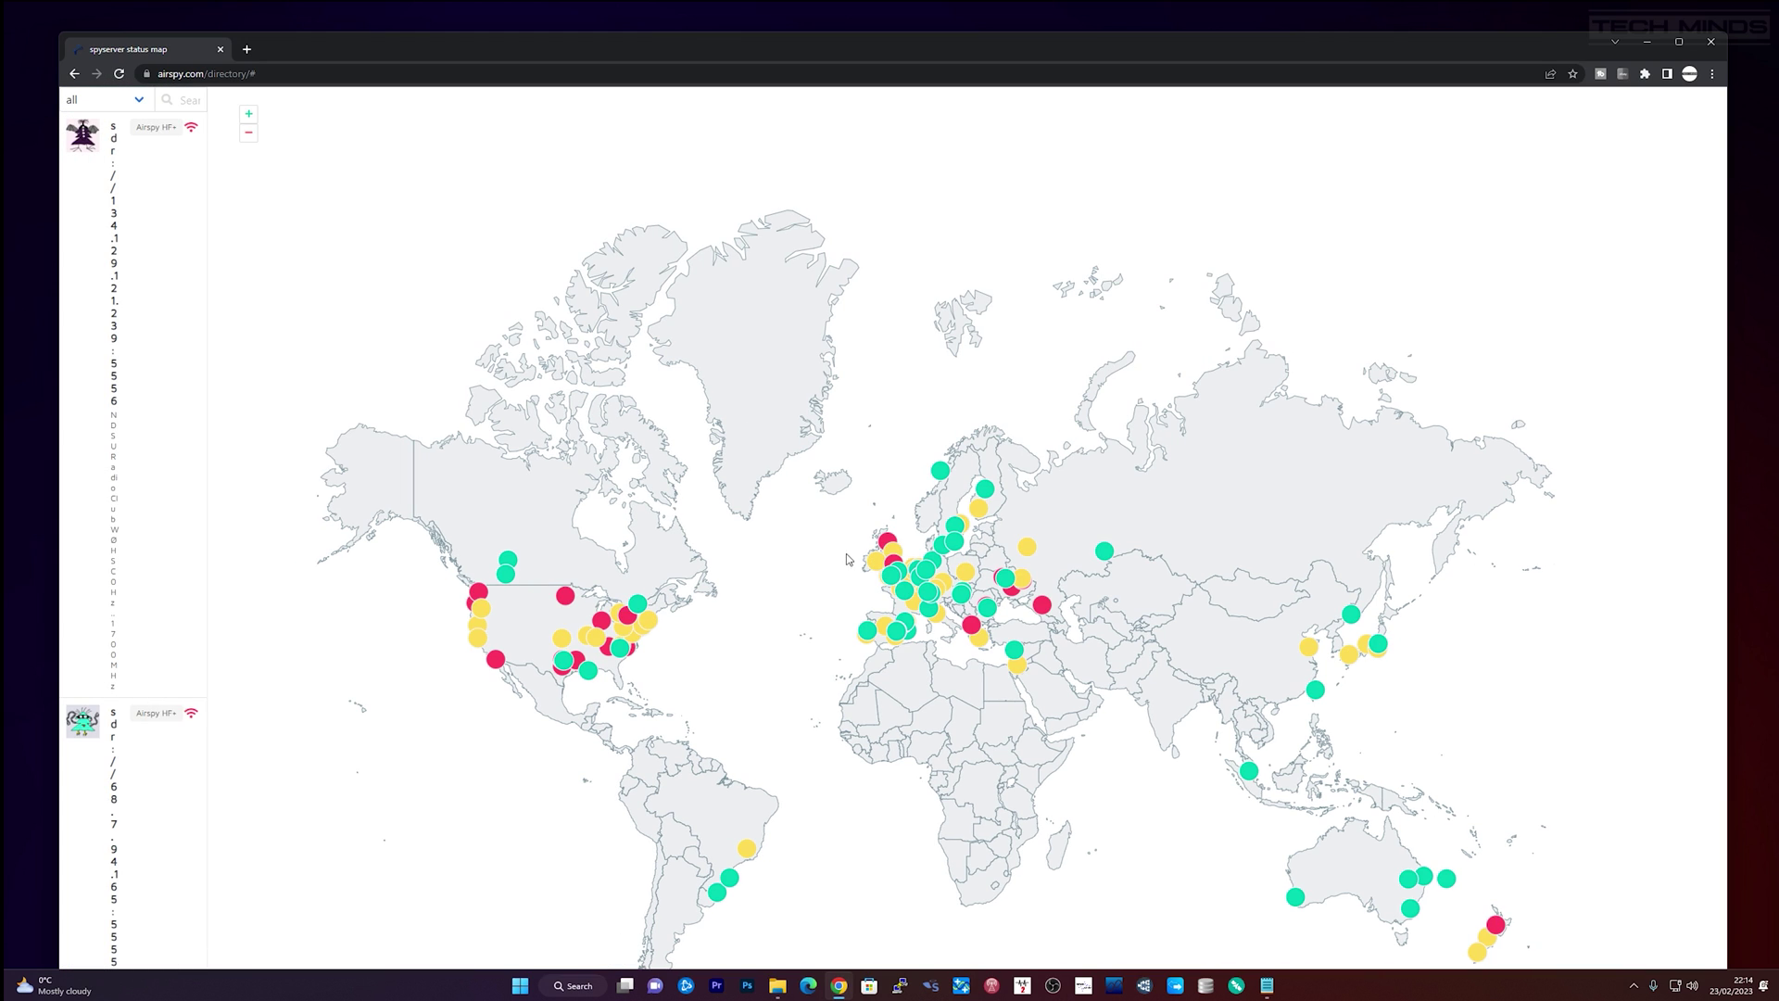
{"action": "left_click_drag", "start_coordinate": [840, 574], "coordinate": [805, 504]}
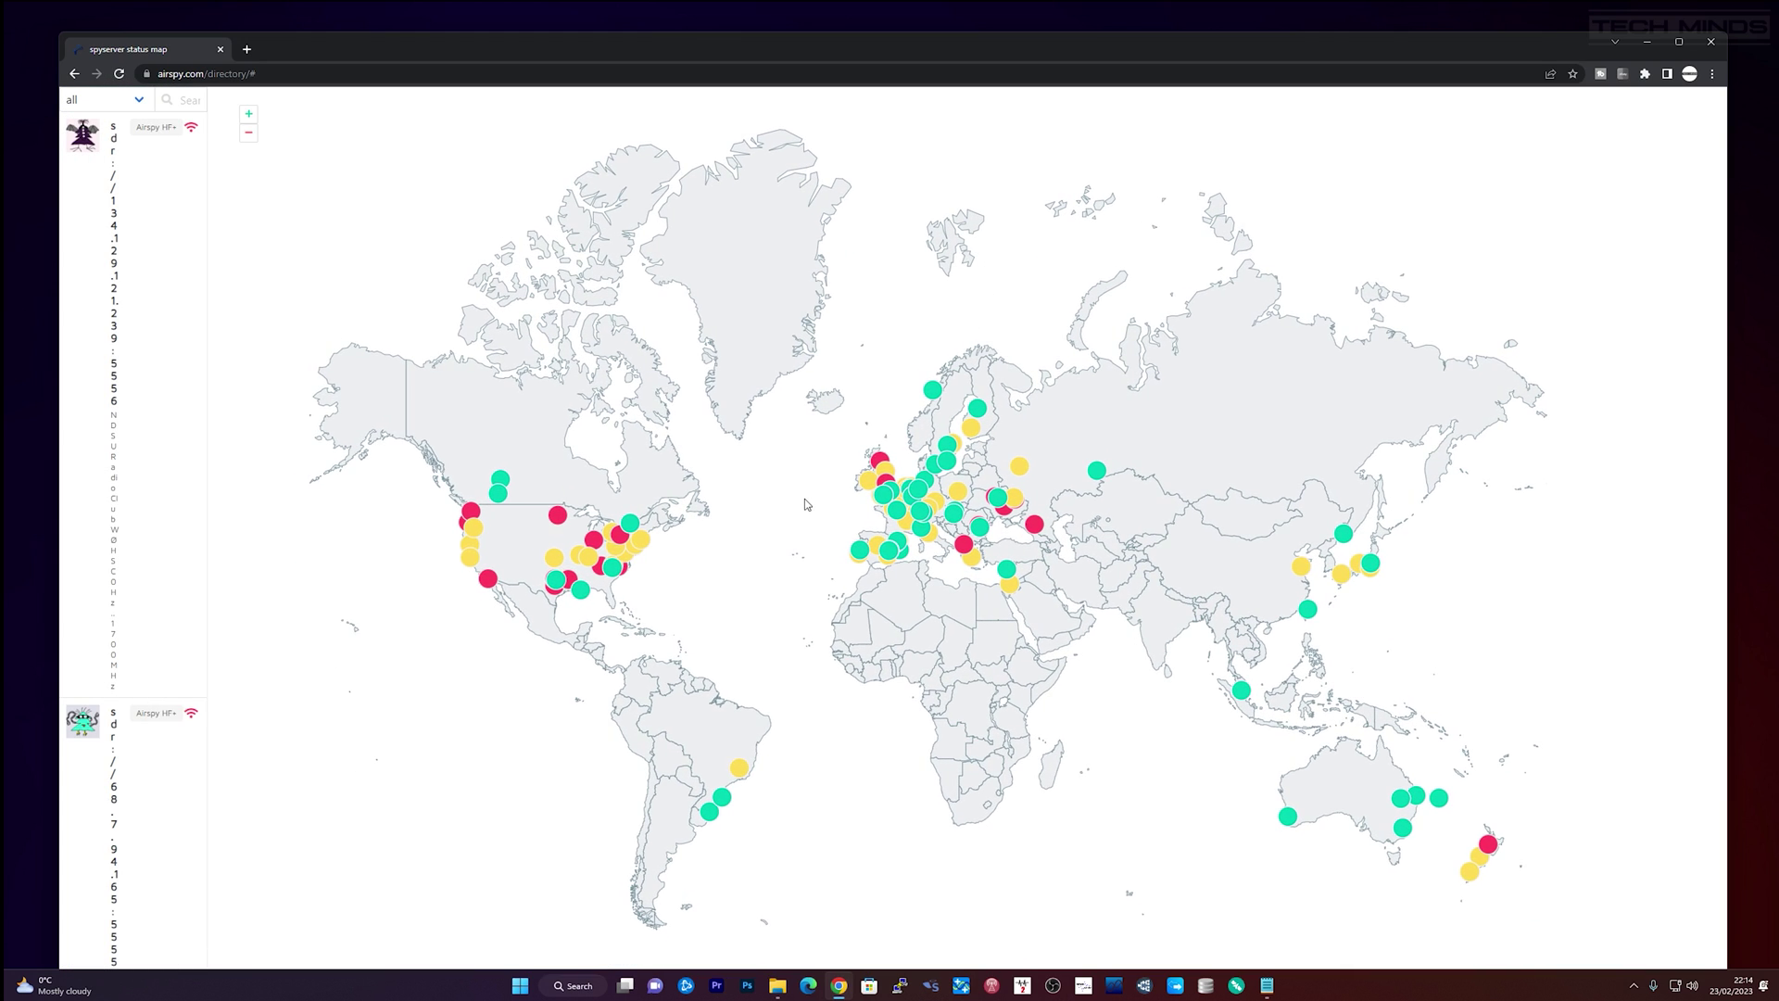
Examine the specifications of the ready Airspy HF+ server in Haapavesi, Finland, and copy its sdr:// address.
{"action": "left_click", "coordinate": [975, 408]}
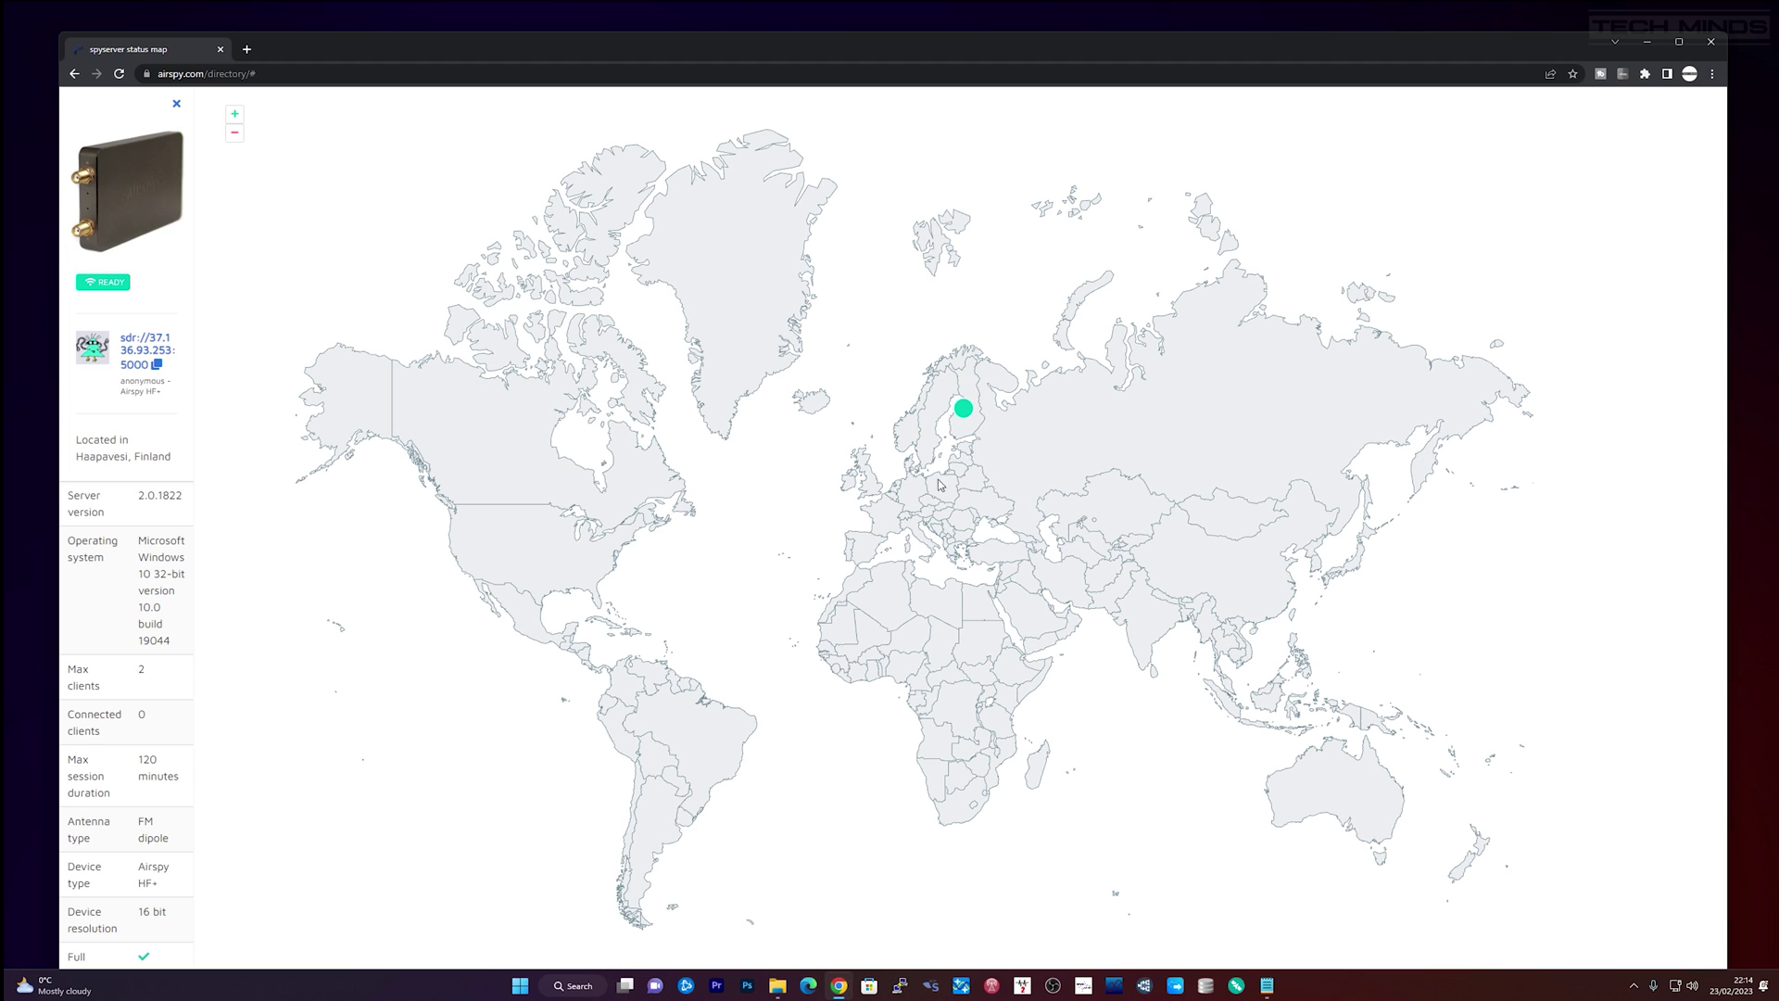
{"action": "scroll", "coordinate": [168, 569], "scroll_direction": "down", "scroll_amount": 5}
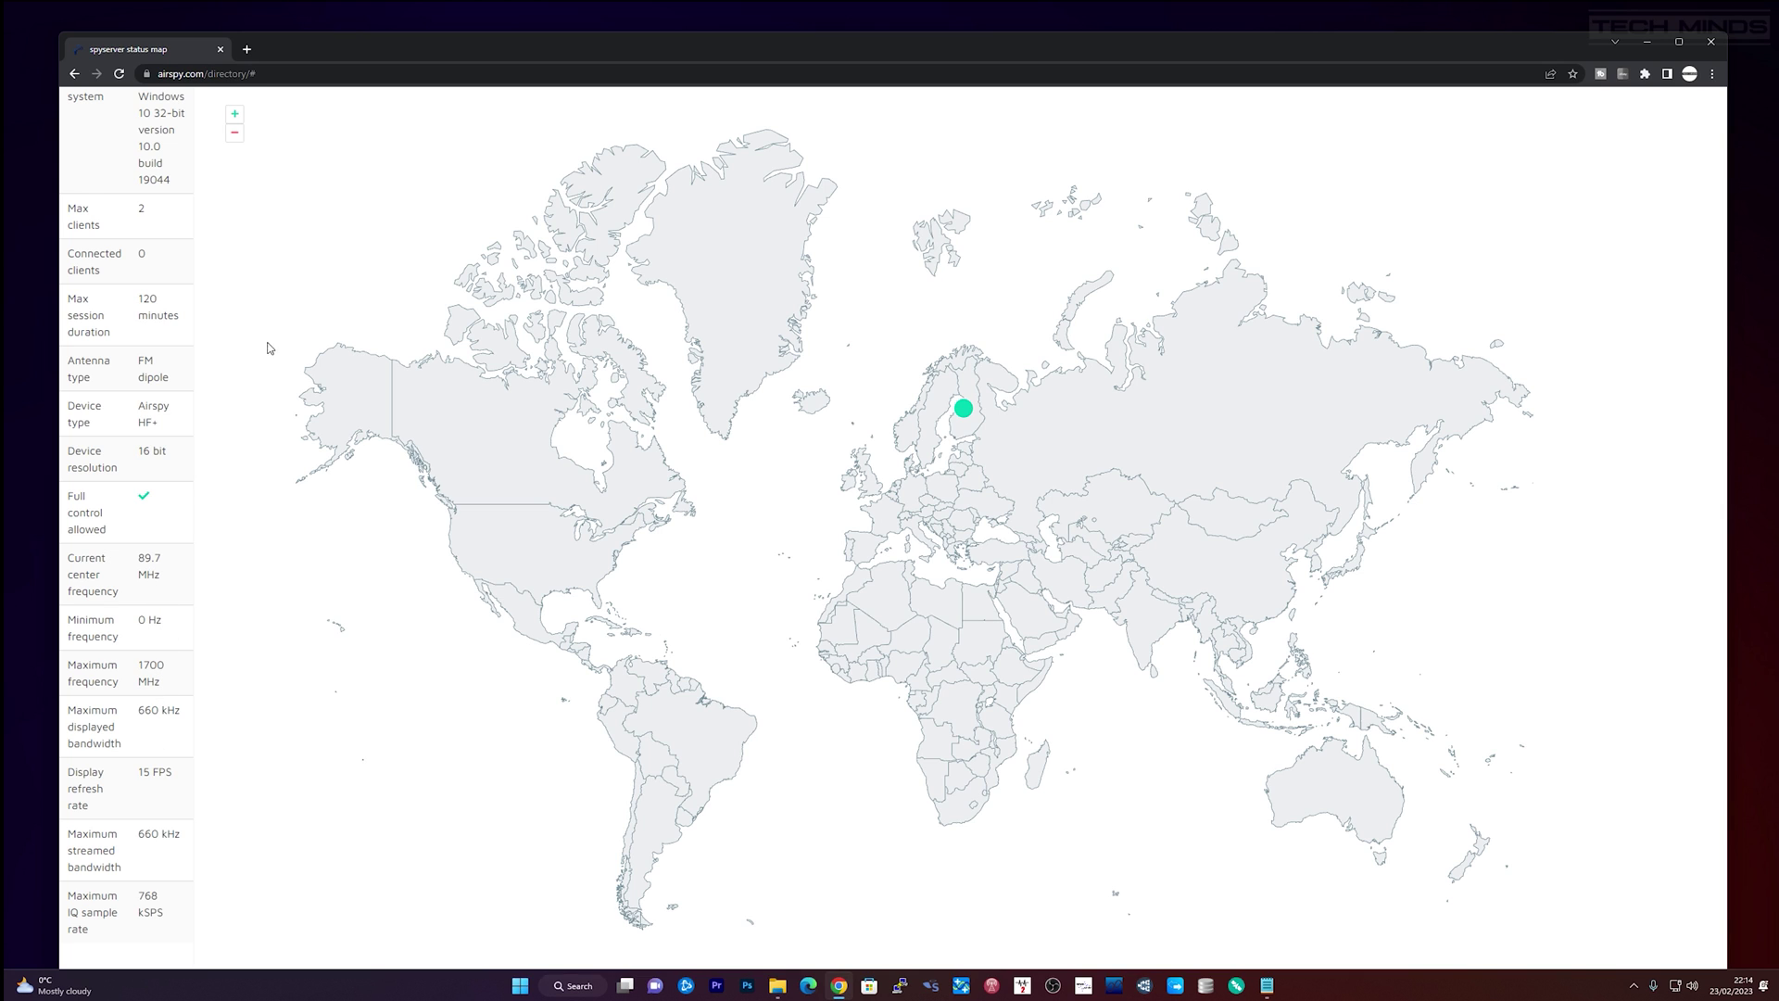
{"action": "scroll", "coordinate": [139, 352], "scroll_direction": "up", "scroll_amount": 5}
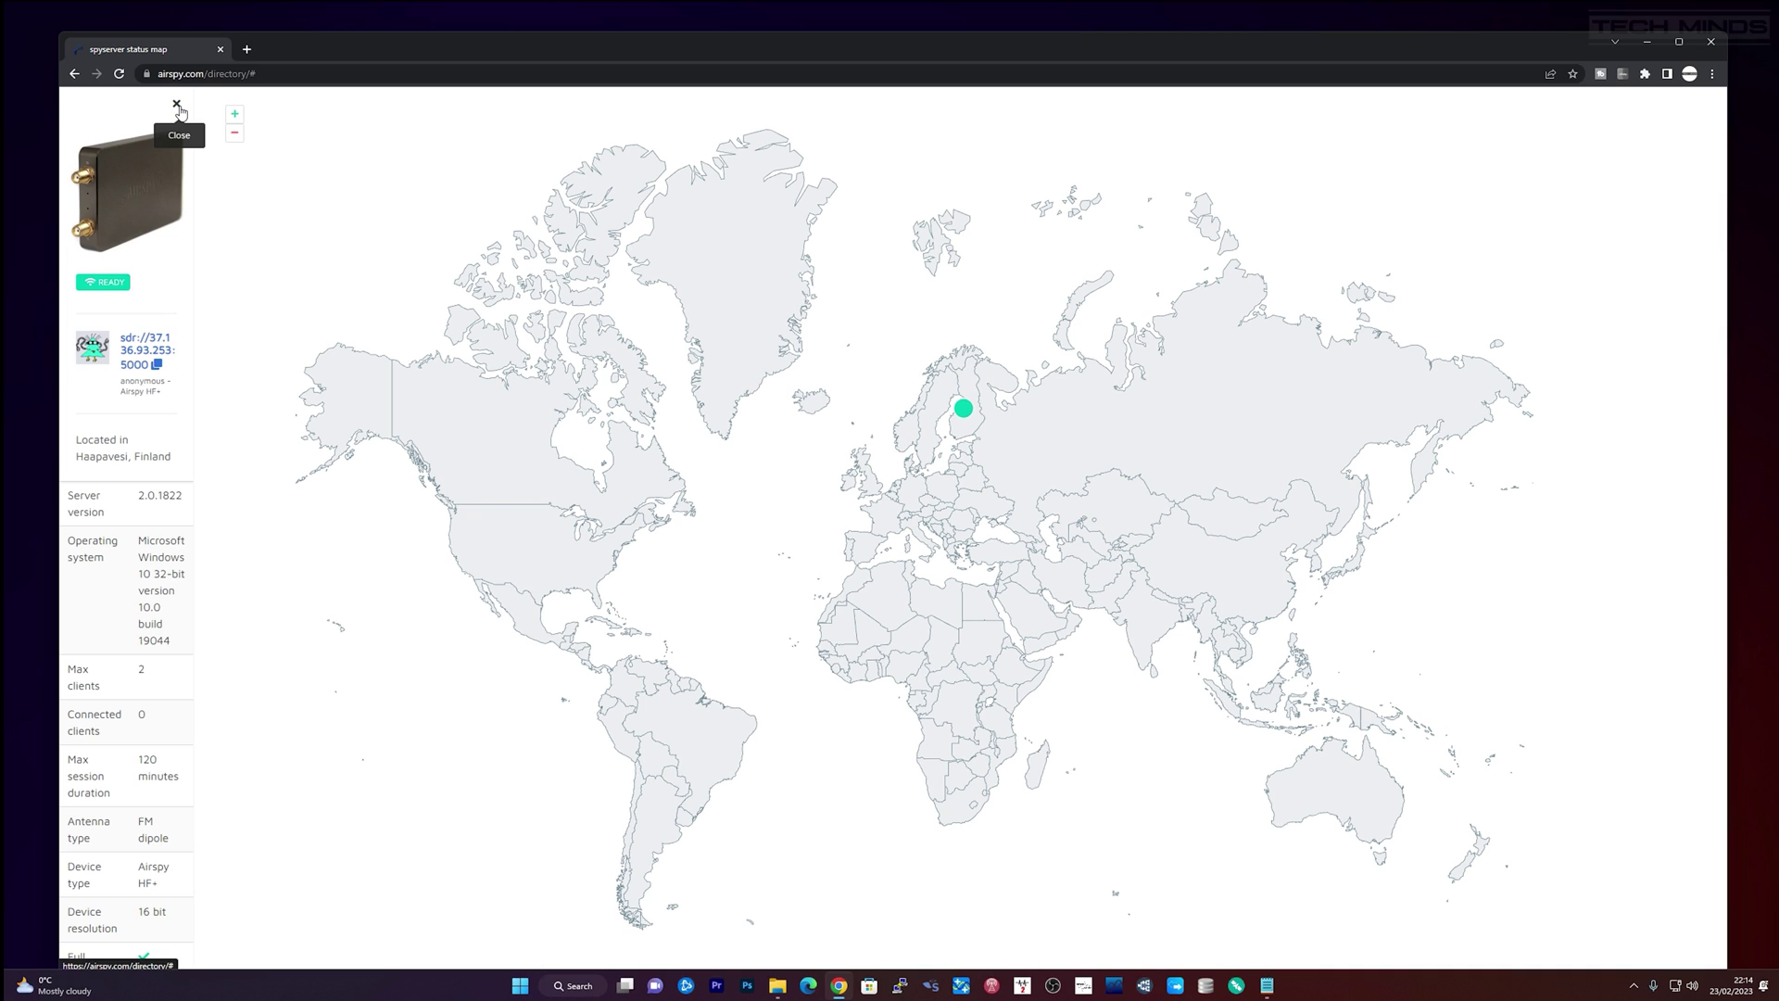
{"action": "left_click", "coordinate": [154, 364]}
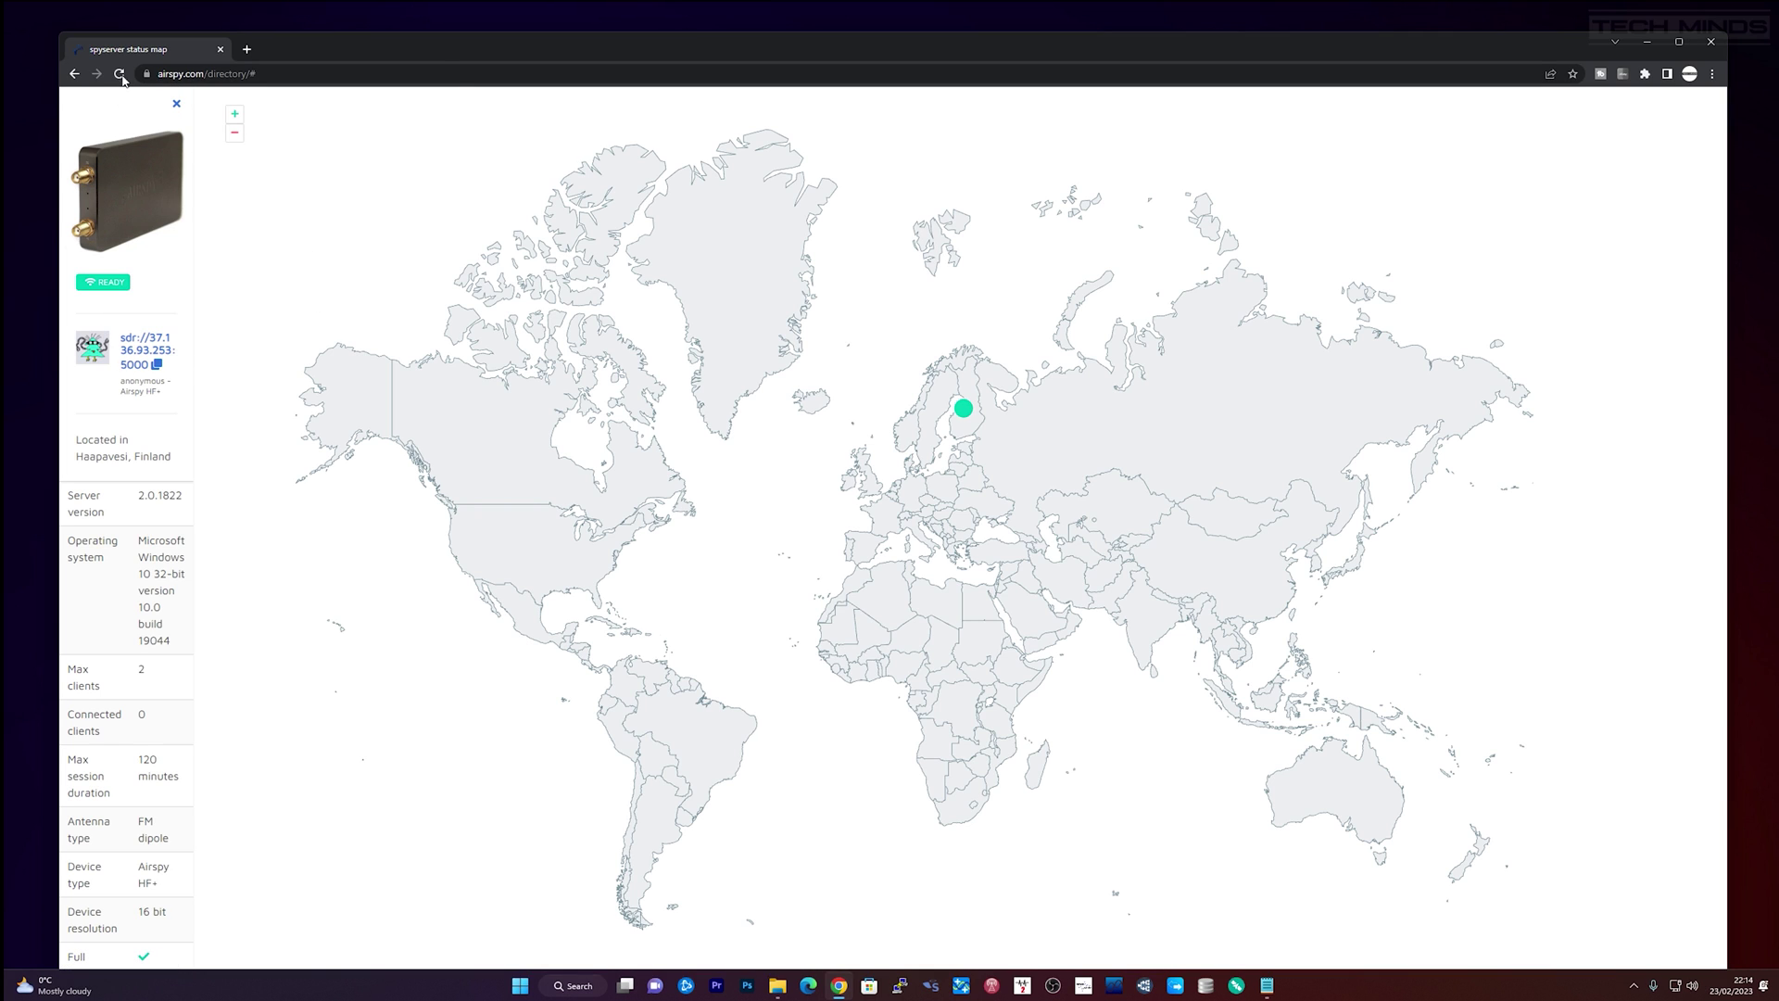
{"action": "left_click", "coordinate": [1640, 42]}
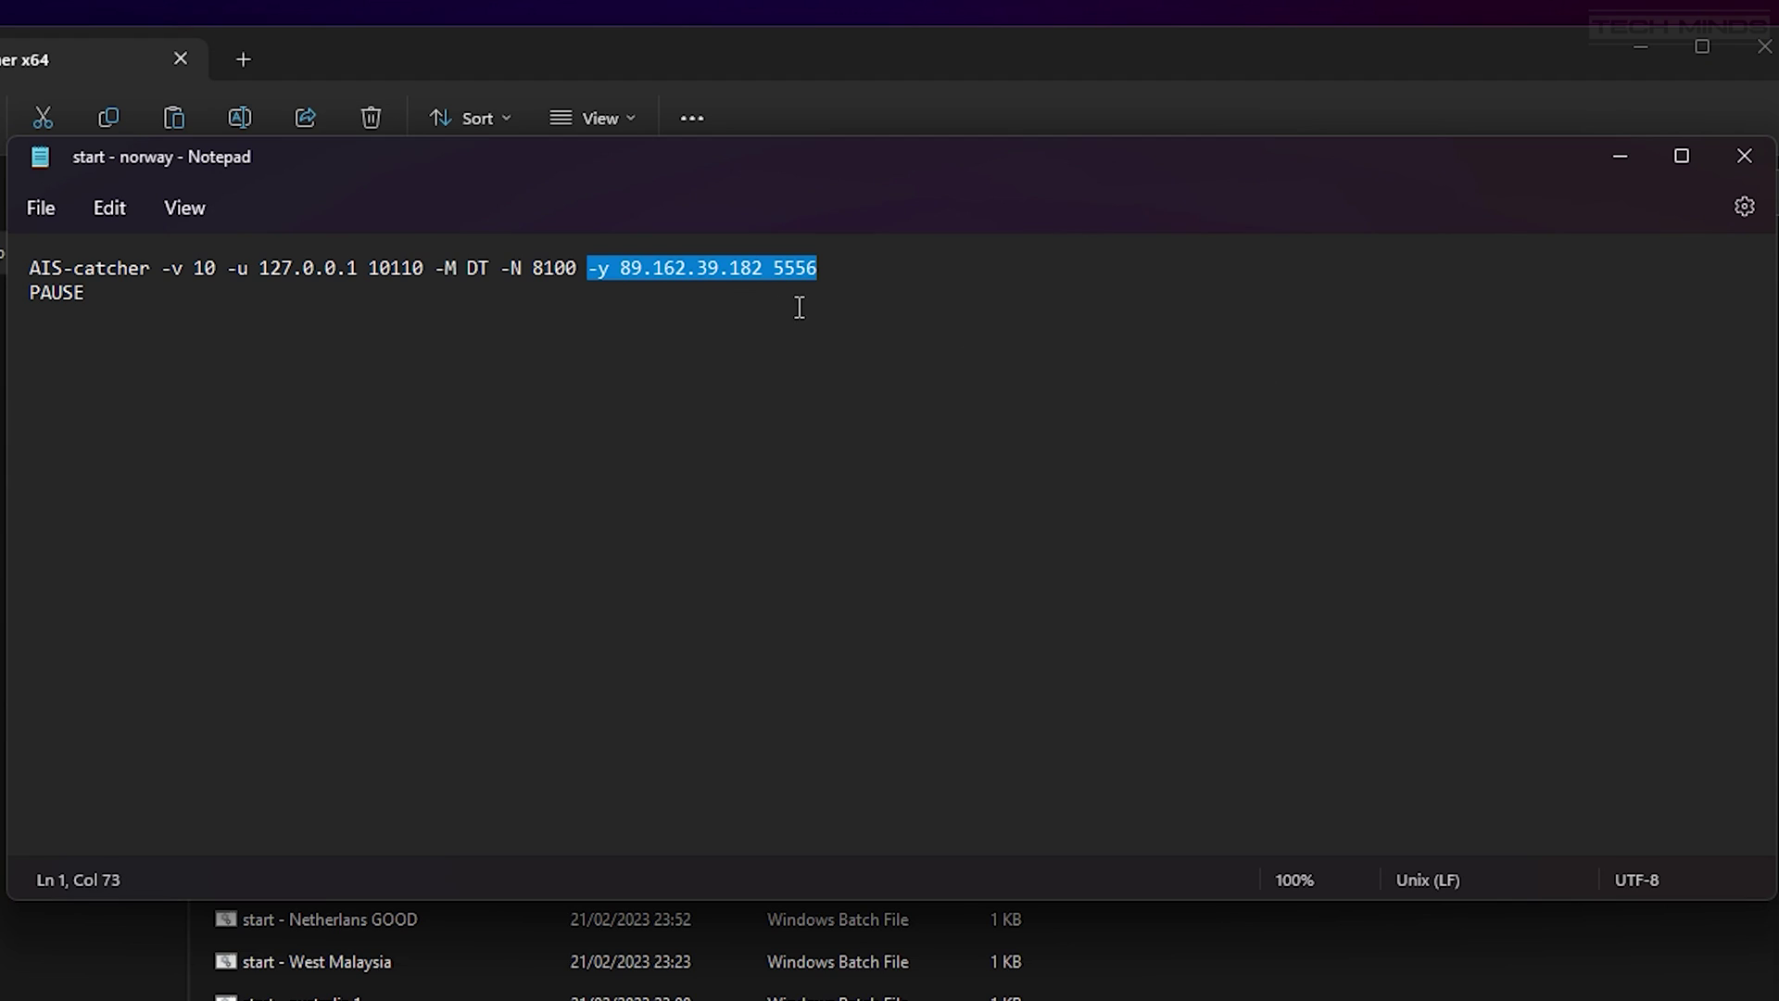
Replace the server address and port after -y in the start - norway file with the copied sdr://37.136.93.253:5000.
{"action": "key", "text": "ctrl+End"}
{"action": "left_click_drag", "start_coordinate": [873, 278], "coordinate": [628, 268]}
{"action": "right_click", "coordinate": [652, 276]}
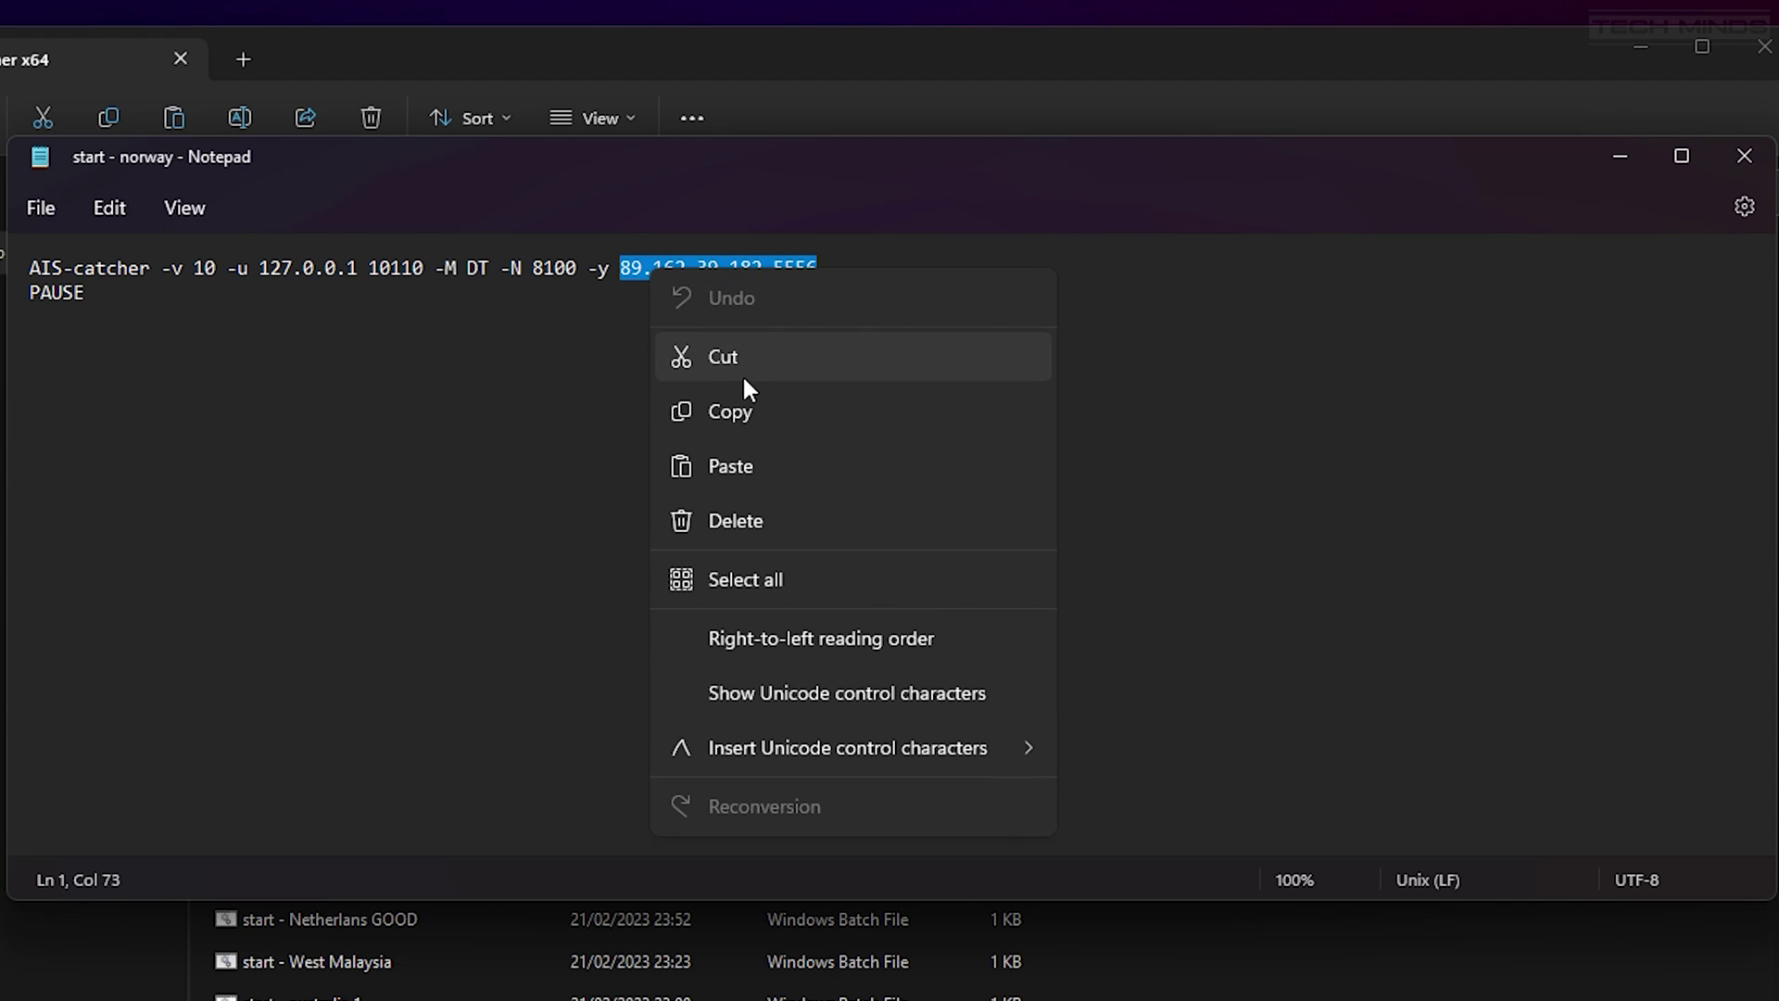
{"action": "left_click", "coordinate": [765, 465]}
Remove the sdr:// prefix from the pasted server address in the AIS-catcher command line.
{"action": "left_click", "coordinate": [712, 320]}
{"action": "left_click", "coordinate": [685, 268]}
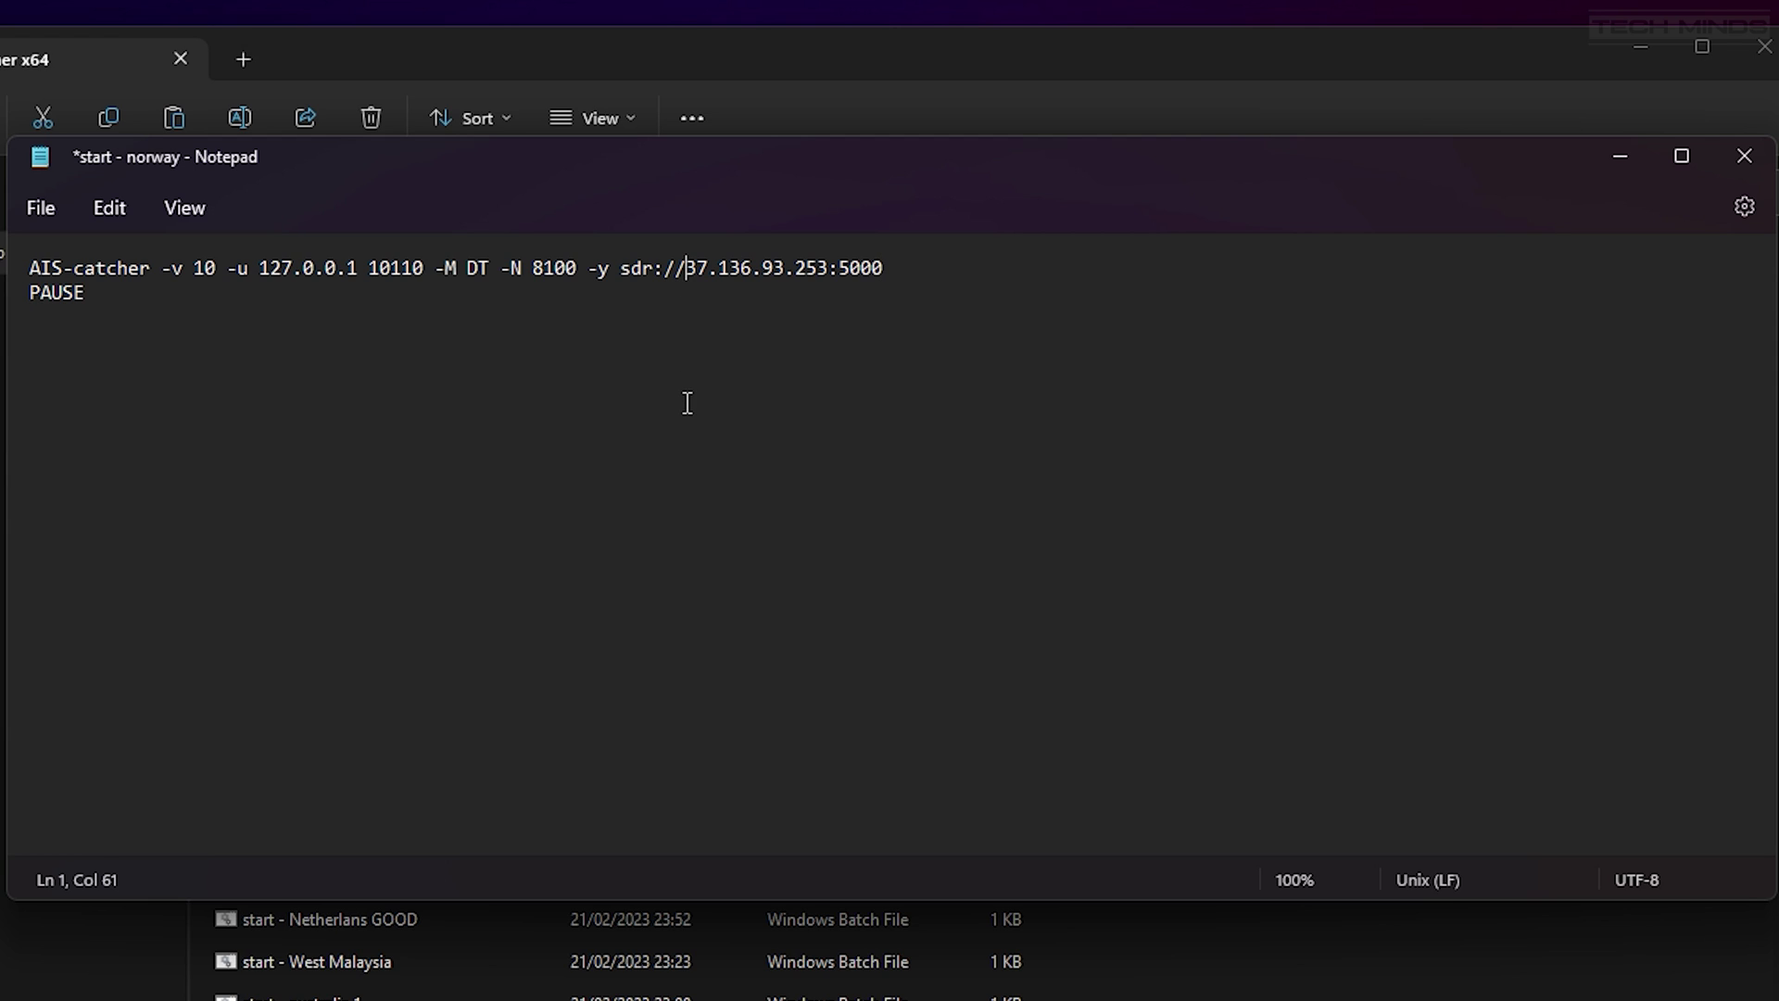
{"action": "key", "text": "BackSpace"}
{"action": "key", "text": "BackSpace"}
{"action": "key", "text": "BackSpace"}
{"action": "key", "text": "BackSpace"}
{"action": "key", "text": "BackSpace"}
{"action": "key", "text": "BackSpace"}
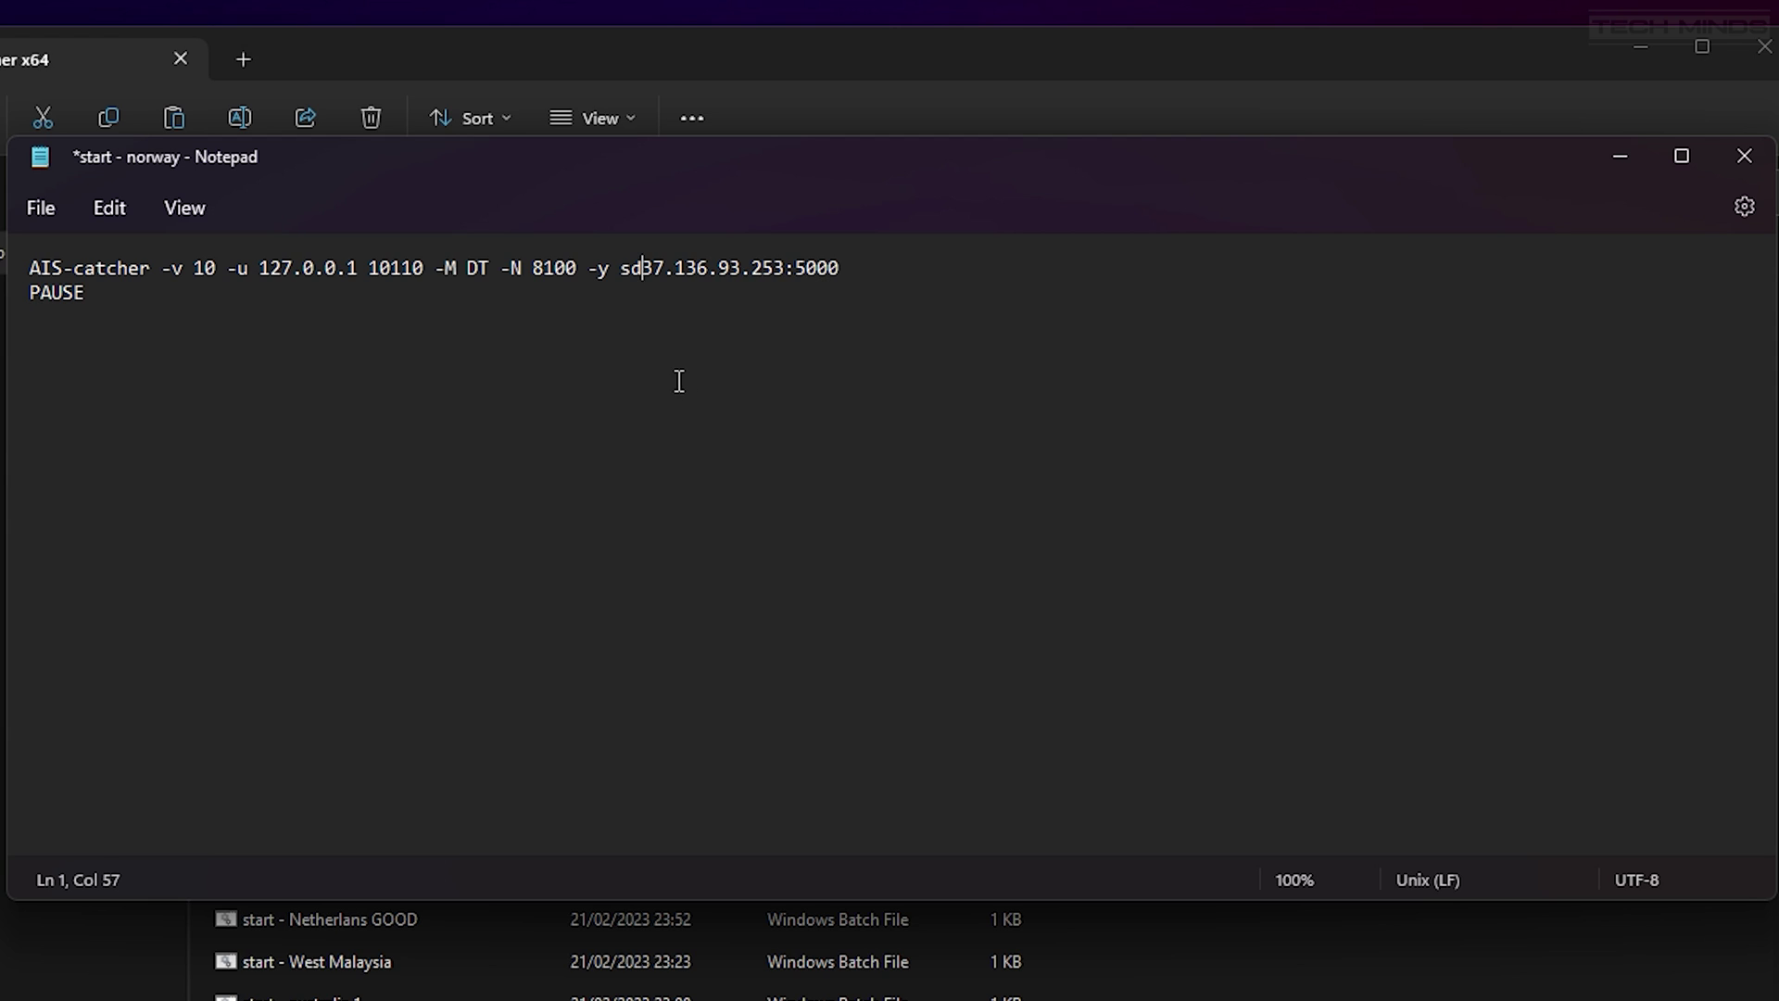
Remove the colon separating the server's IP address from port 5000 and save the batch file.
{"action": "left_click", "coordinate": [773, 268]}
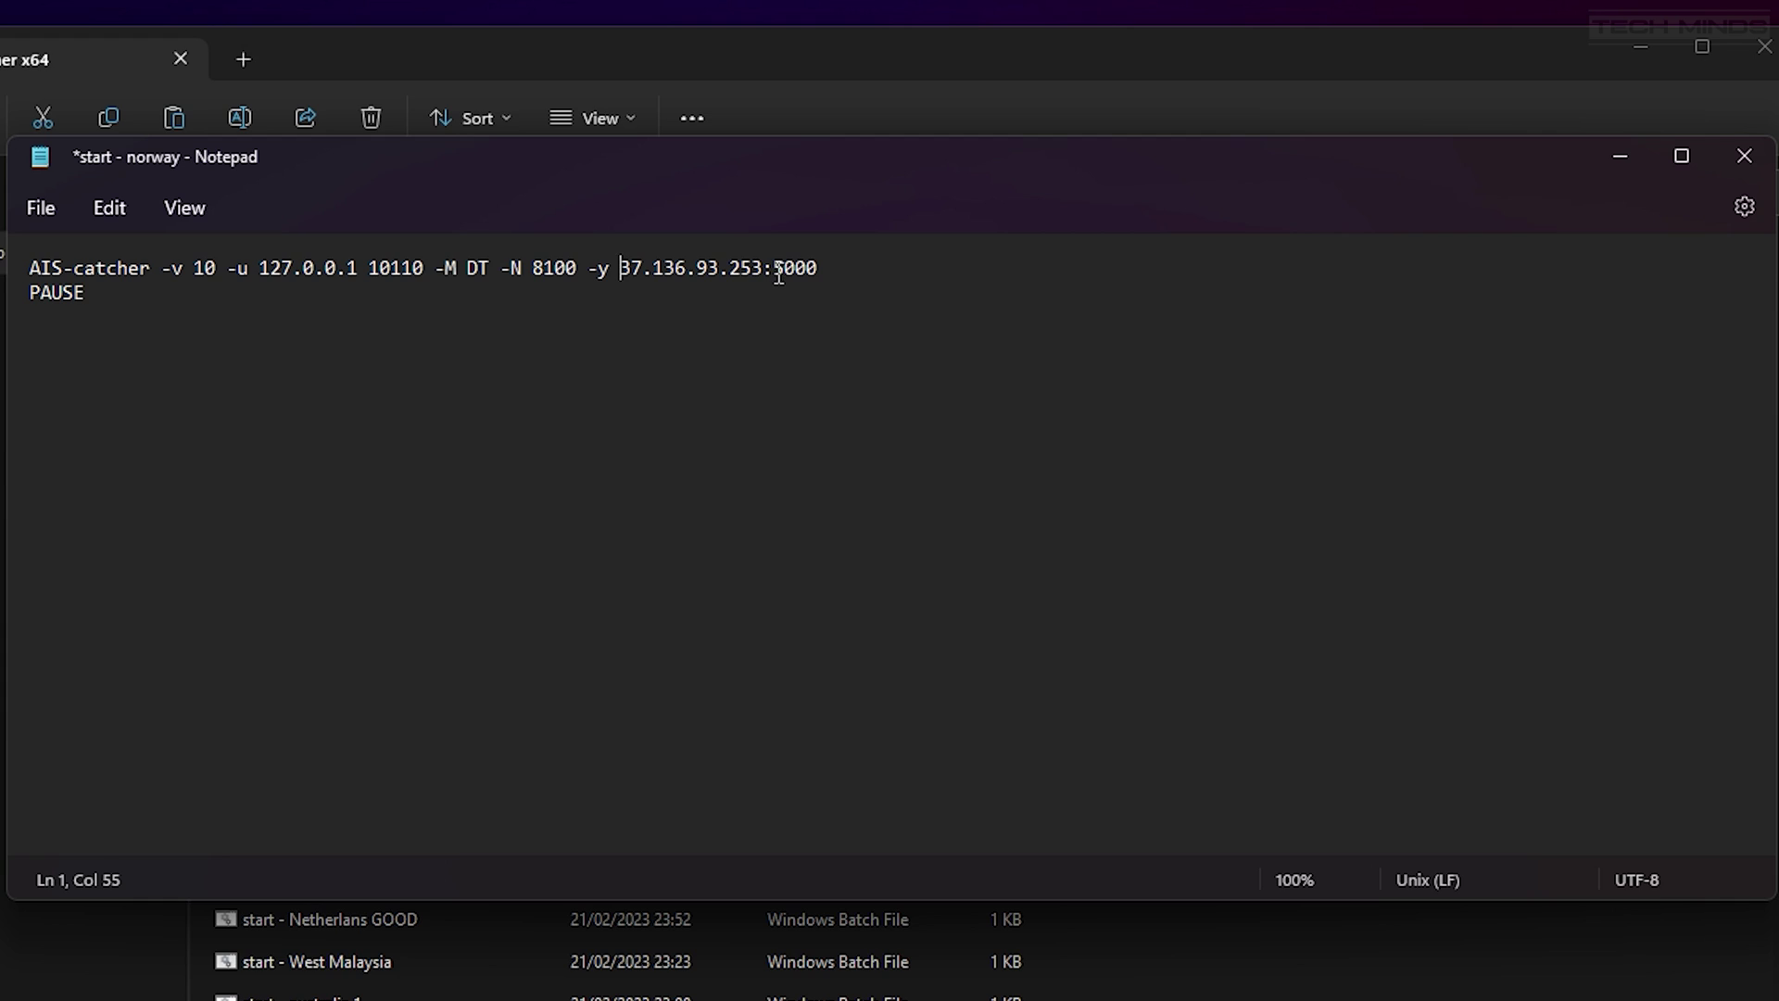
{"action": "key", "text": "BackSpace"}
{"action": "left_click", "coordinate": [54, 208]}
{"action": "left_click", "coordinate": [135, 392]}
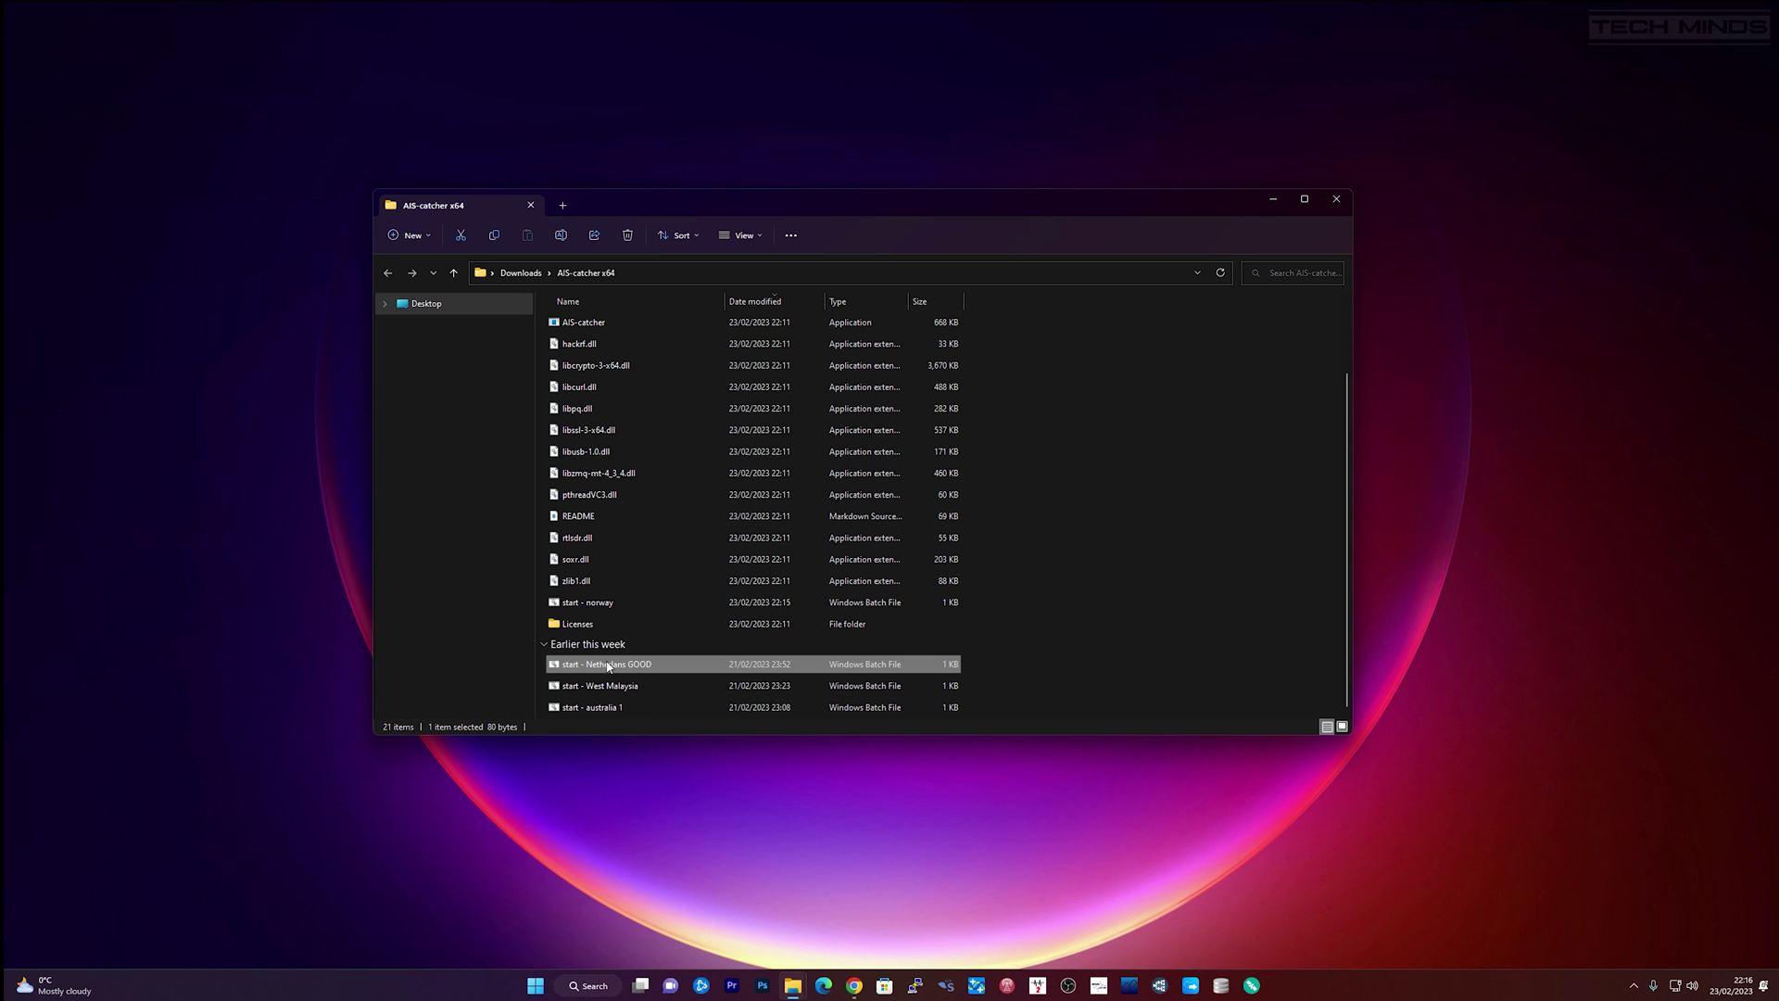
Run the start - Netherlans GOOD batch file, clear the folder window away, and move and widen the console window.
{"action": "double_click", "coordinate": [607, 665]}
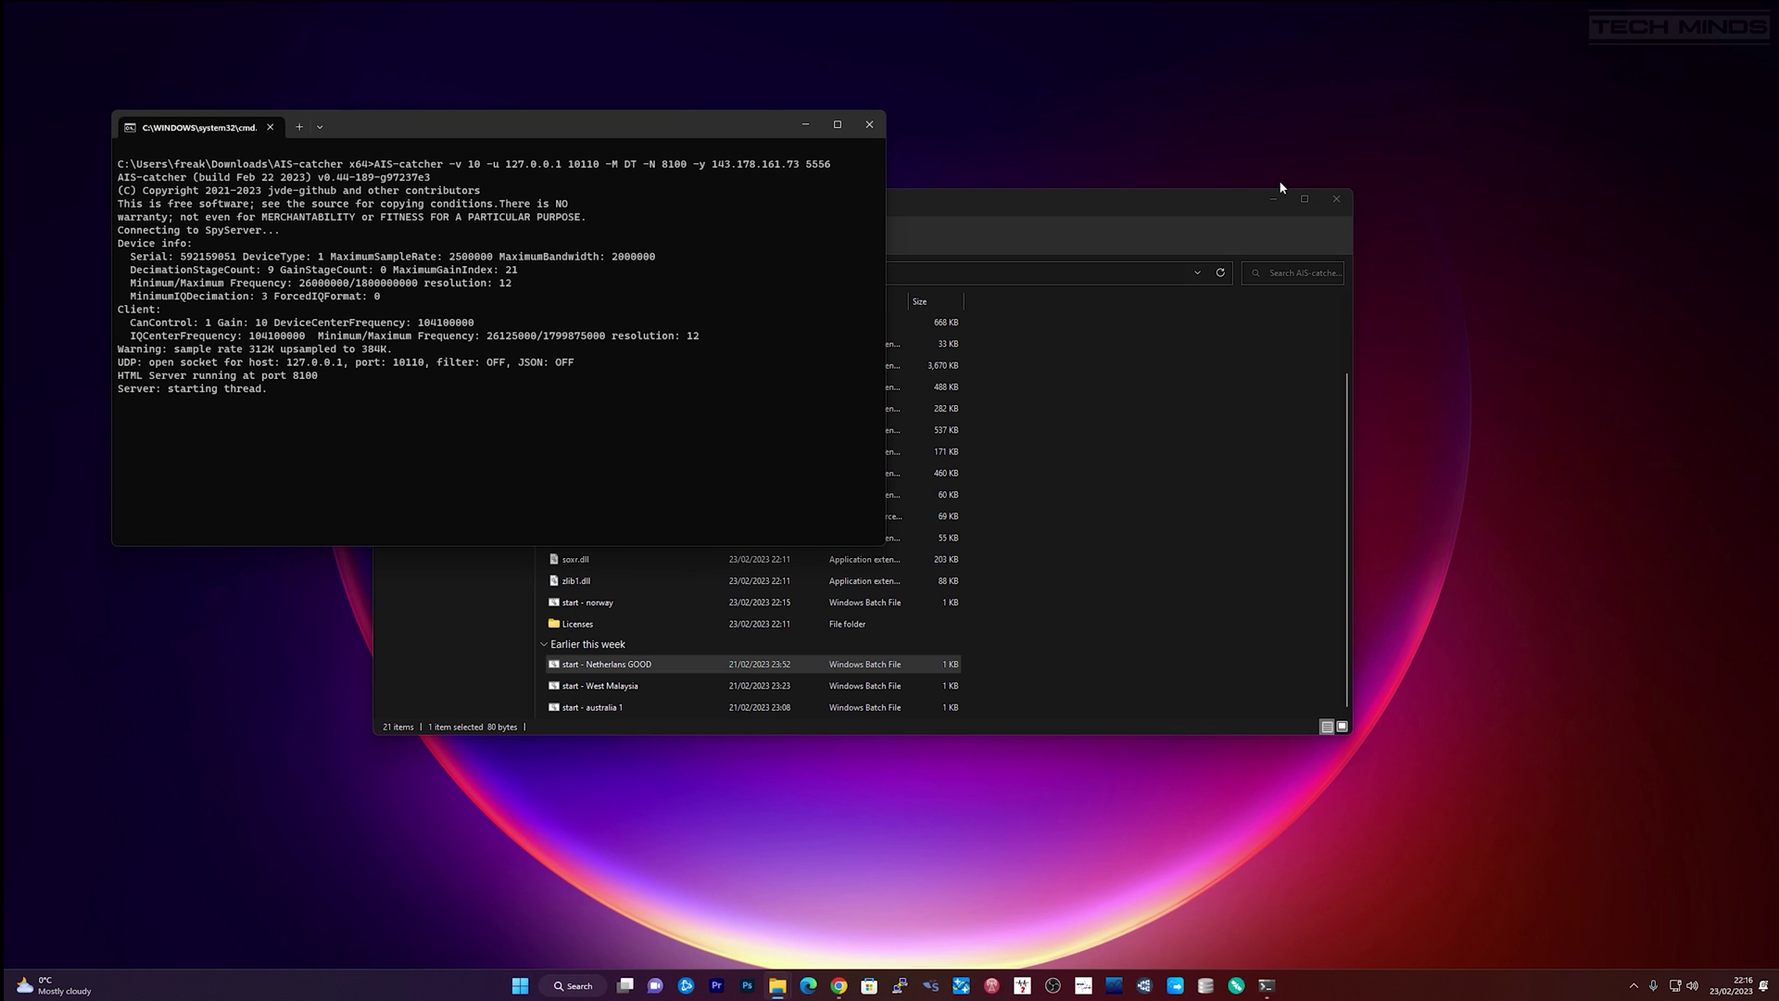
{"action": "left_click", "coordinate": [1273, 198]}
{"action": "left_click_drag", "start_coordinate": [740, 134], "coordinate": [911, 172]}
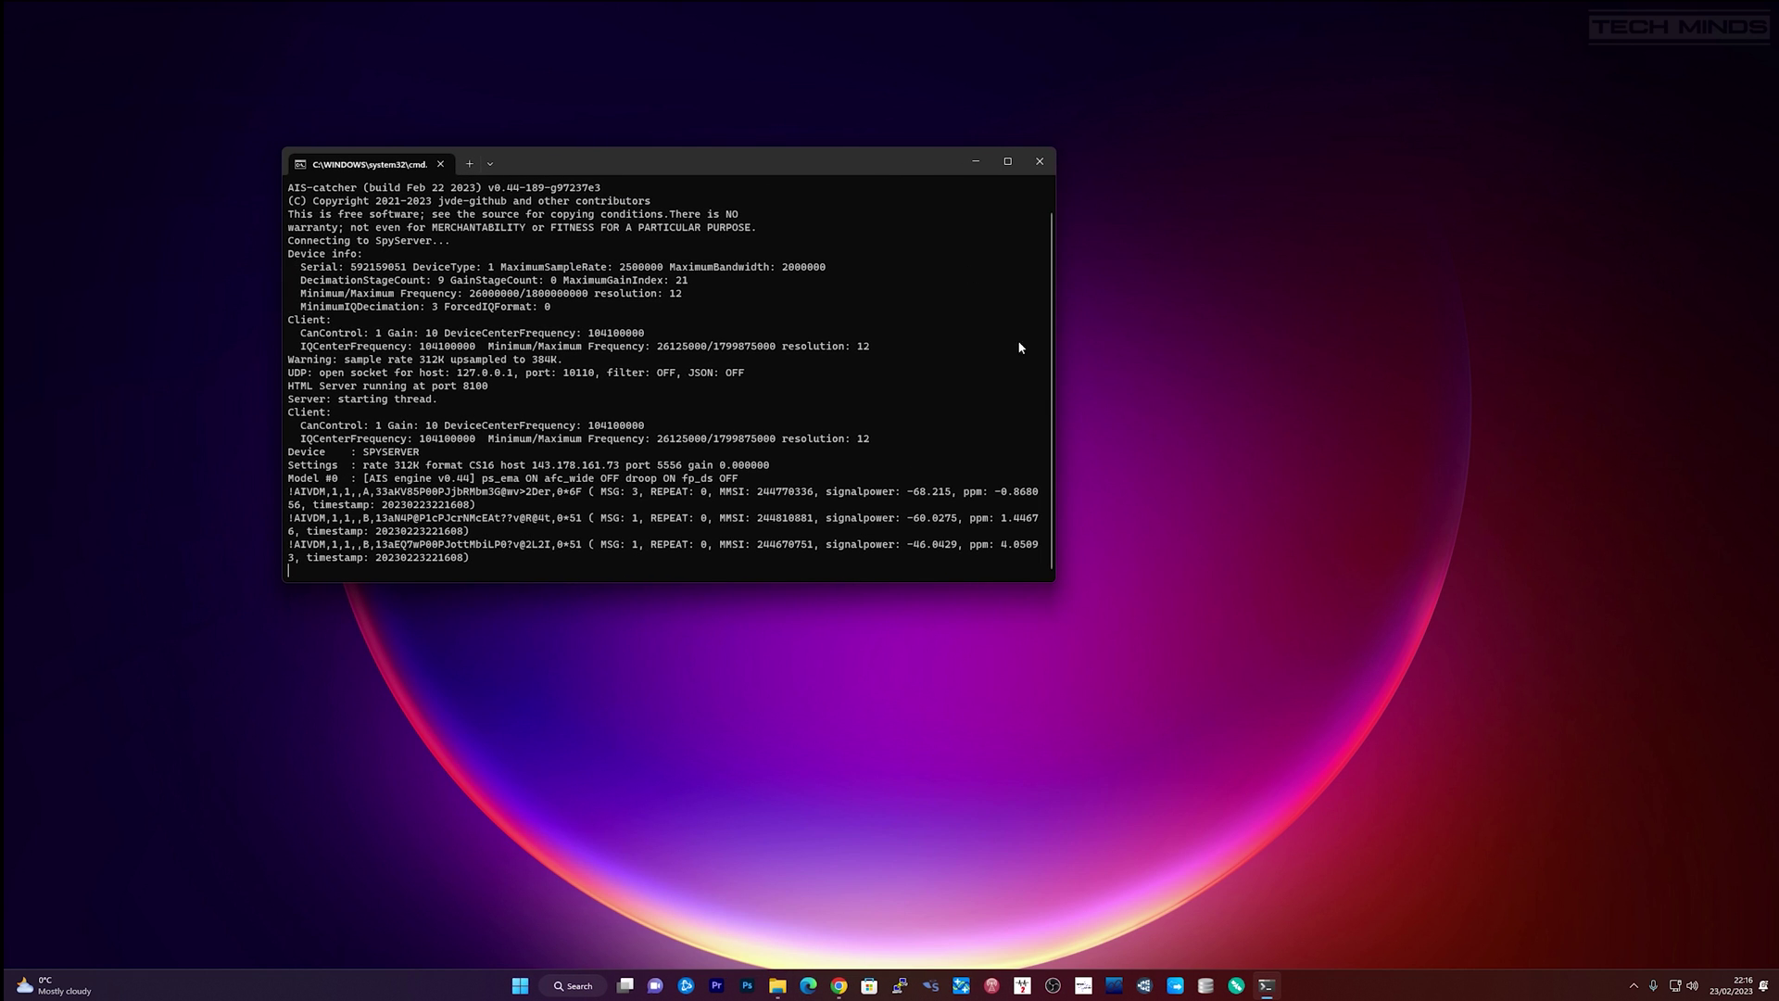
{"action": "left_click_drag", "start_coordinate": [1056, 408], "coordinate": [1267, 409]}
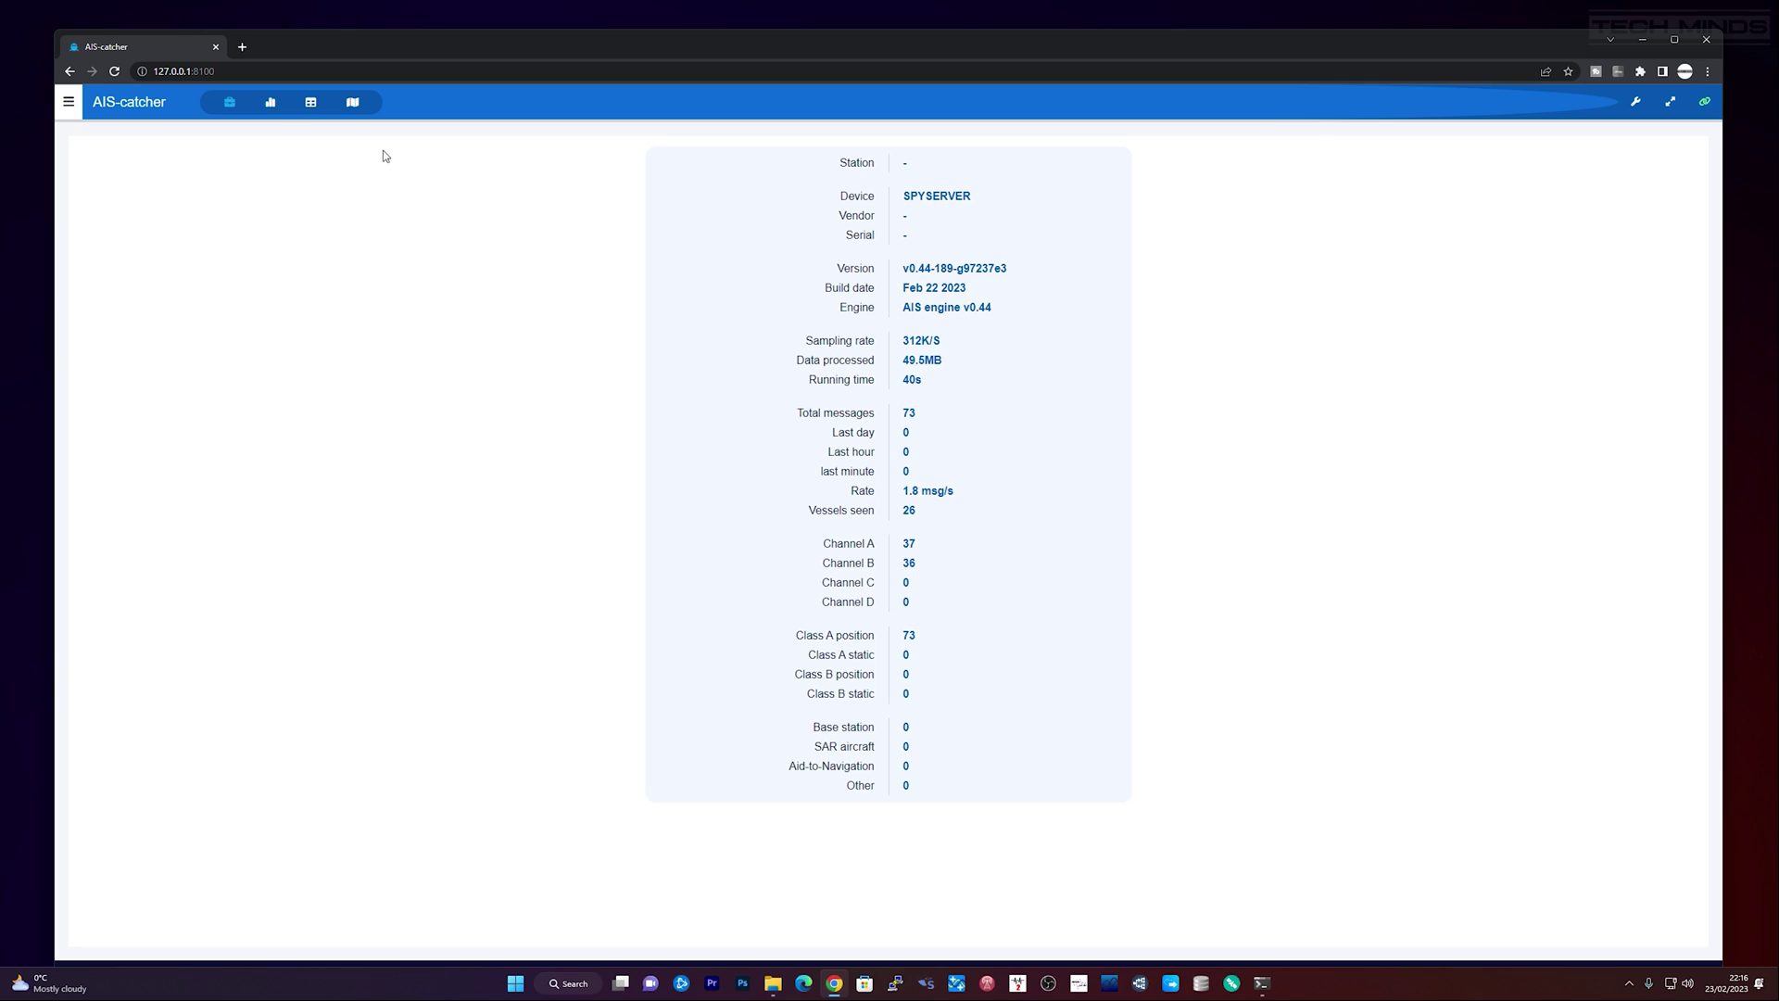
Review the message statistics charts and the table of received vessels in the AIS-catcher web interface.
{"action": "left_click", "coordinate": [271, 104]}
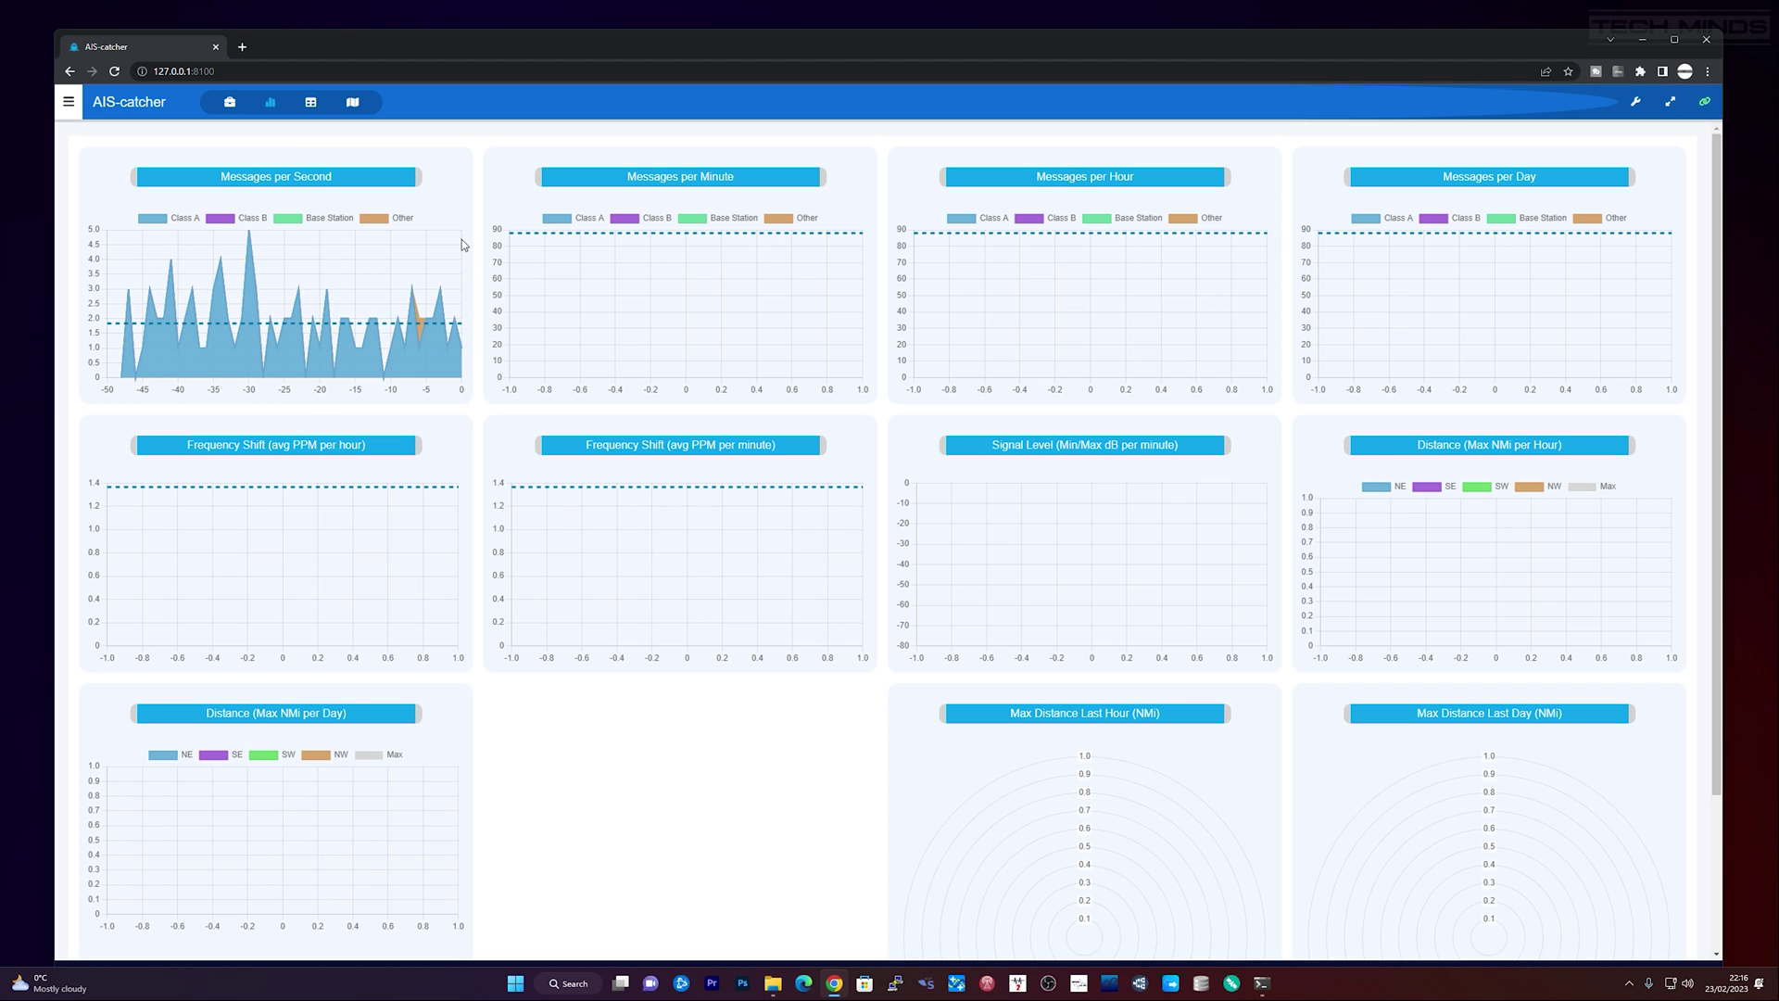
{"action": "left_click", "coordinate": [311, 106]}
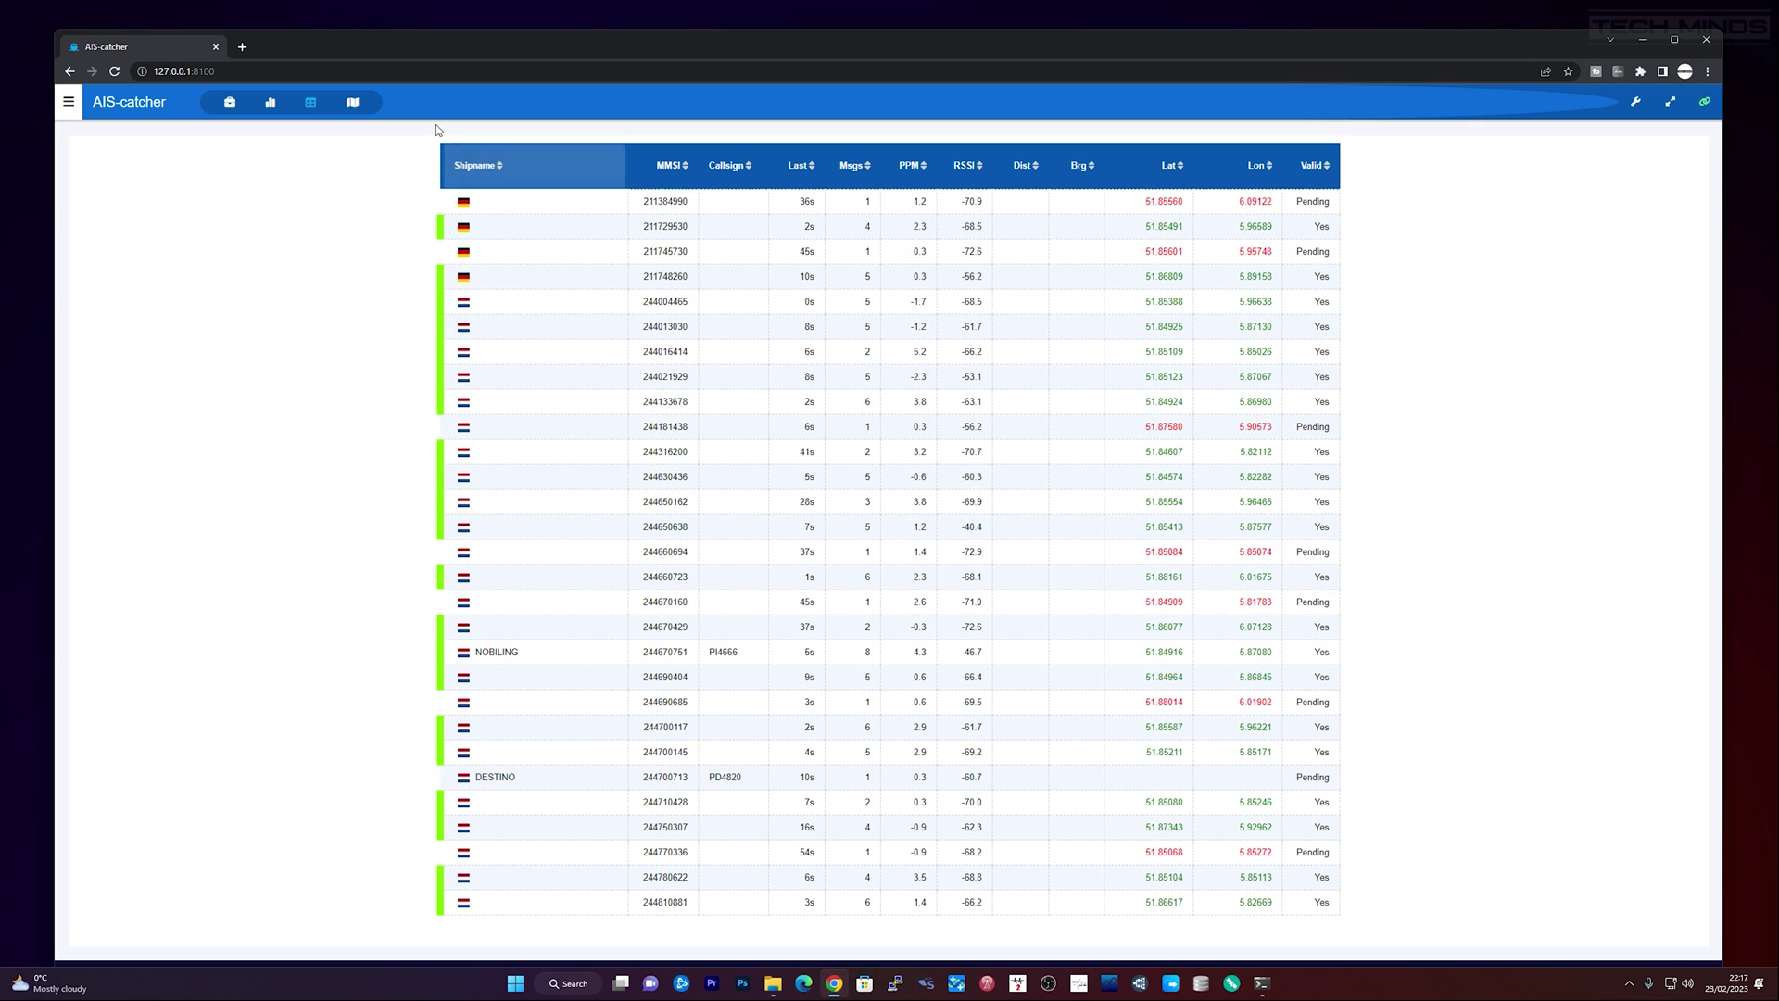
Show the vessel map in a maximized browser window and examine the ships received in the Netherlands.
{"action": "left_click", "coordinate": [351, 103]}
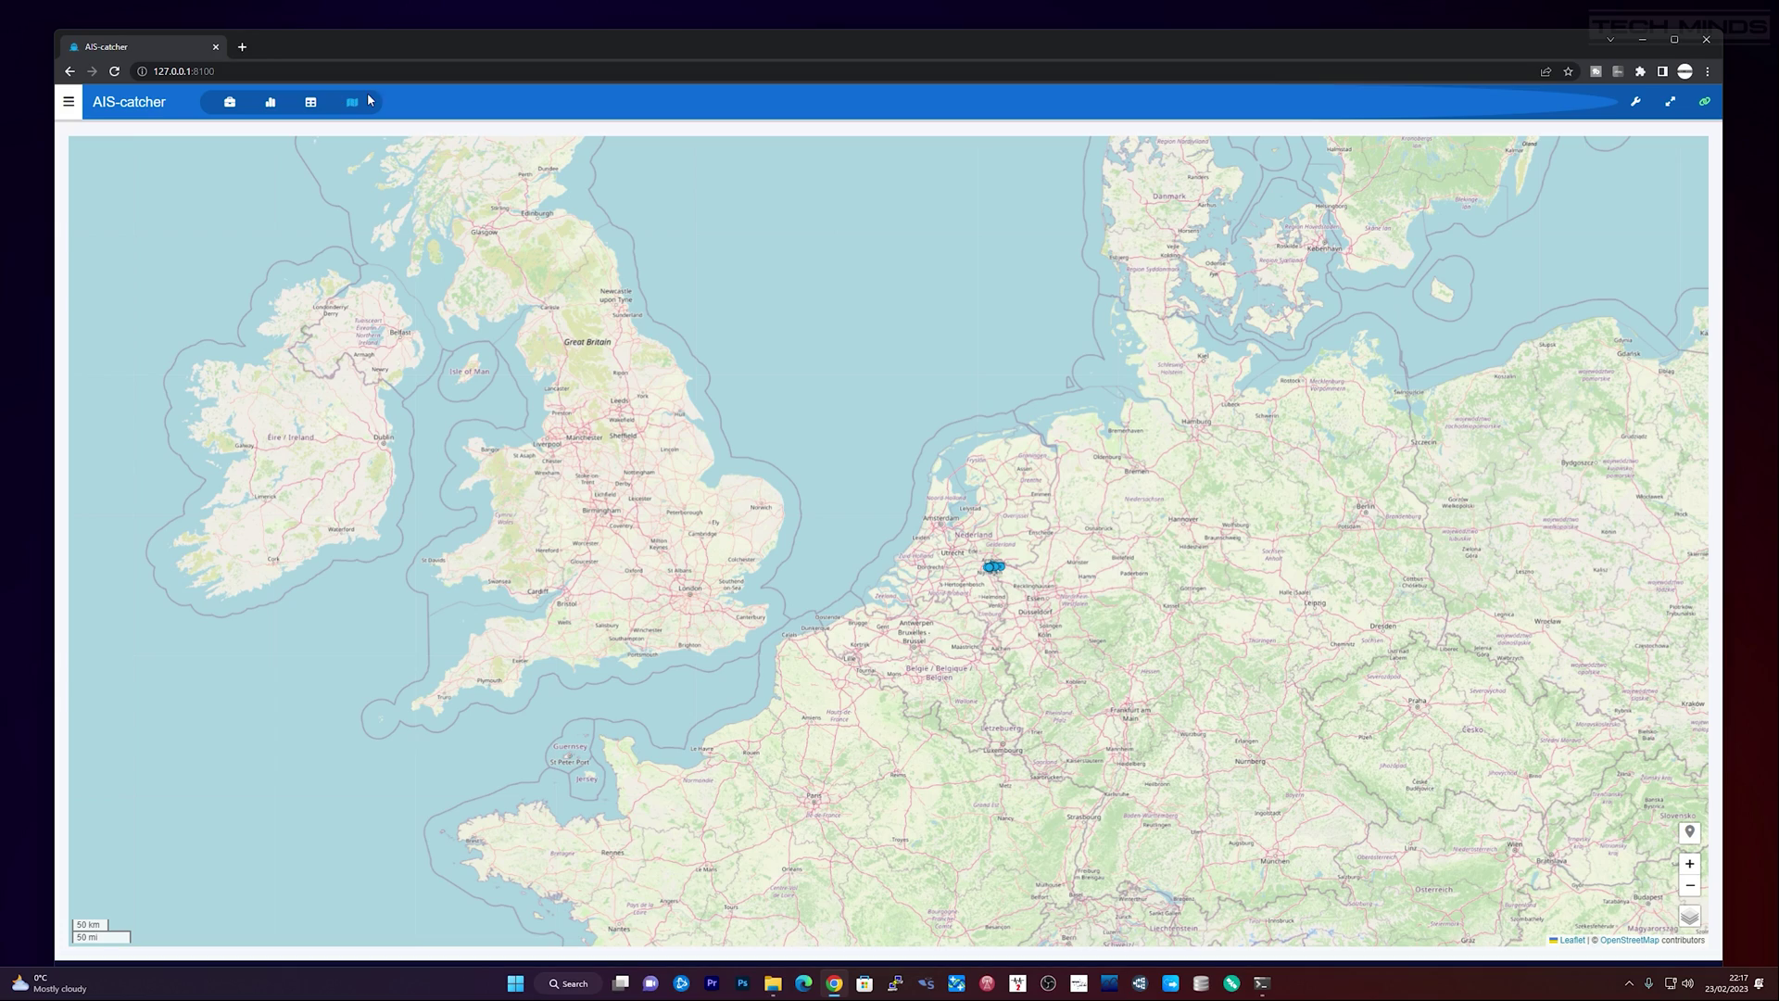
{"action": "double_click", "coordinate": [527, 32]}
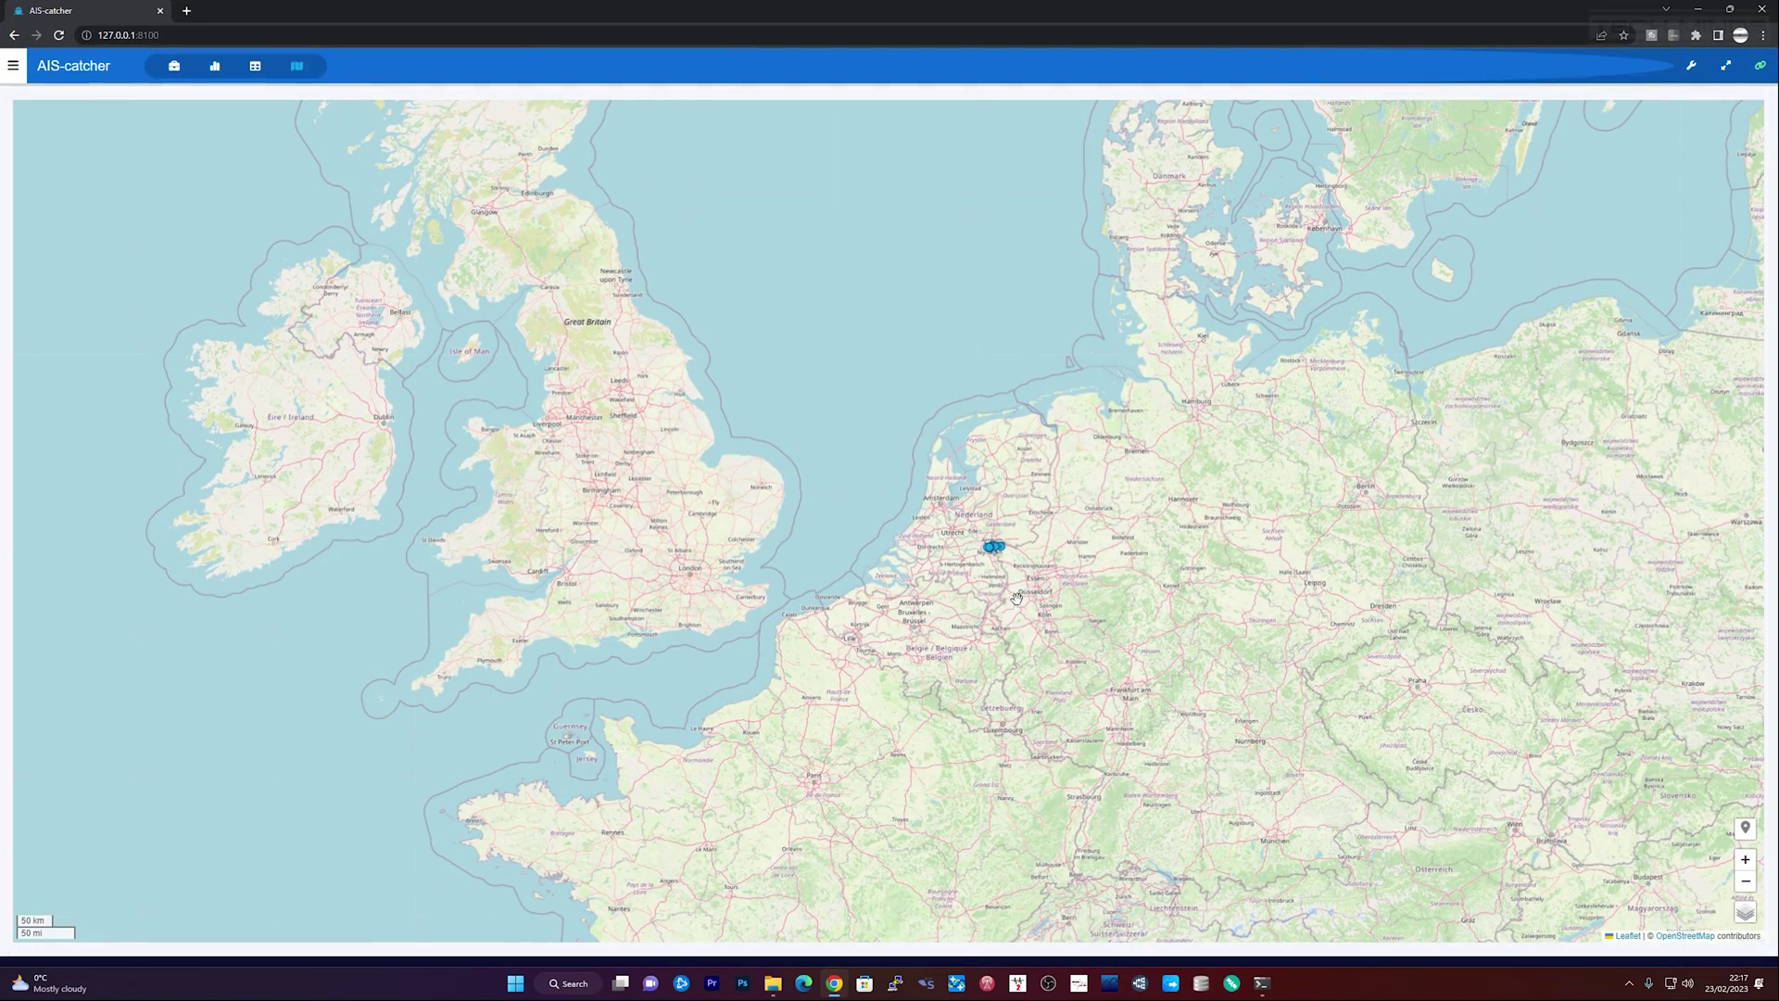
{"action": "scroll", "coordinate": [1010, 582], "scroll_direction": "up", "scroll_amount": 1}
{"action": "scroll", "coordinate": [963, 517], "scroll_direction": "up", "scroll_amount": 1}
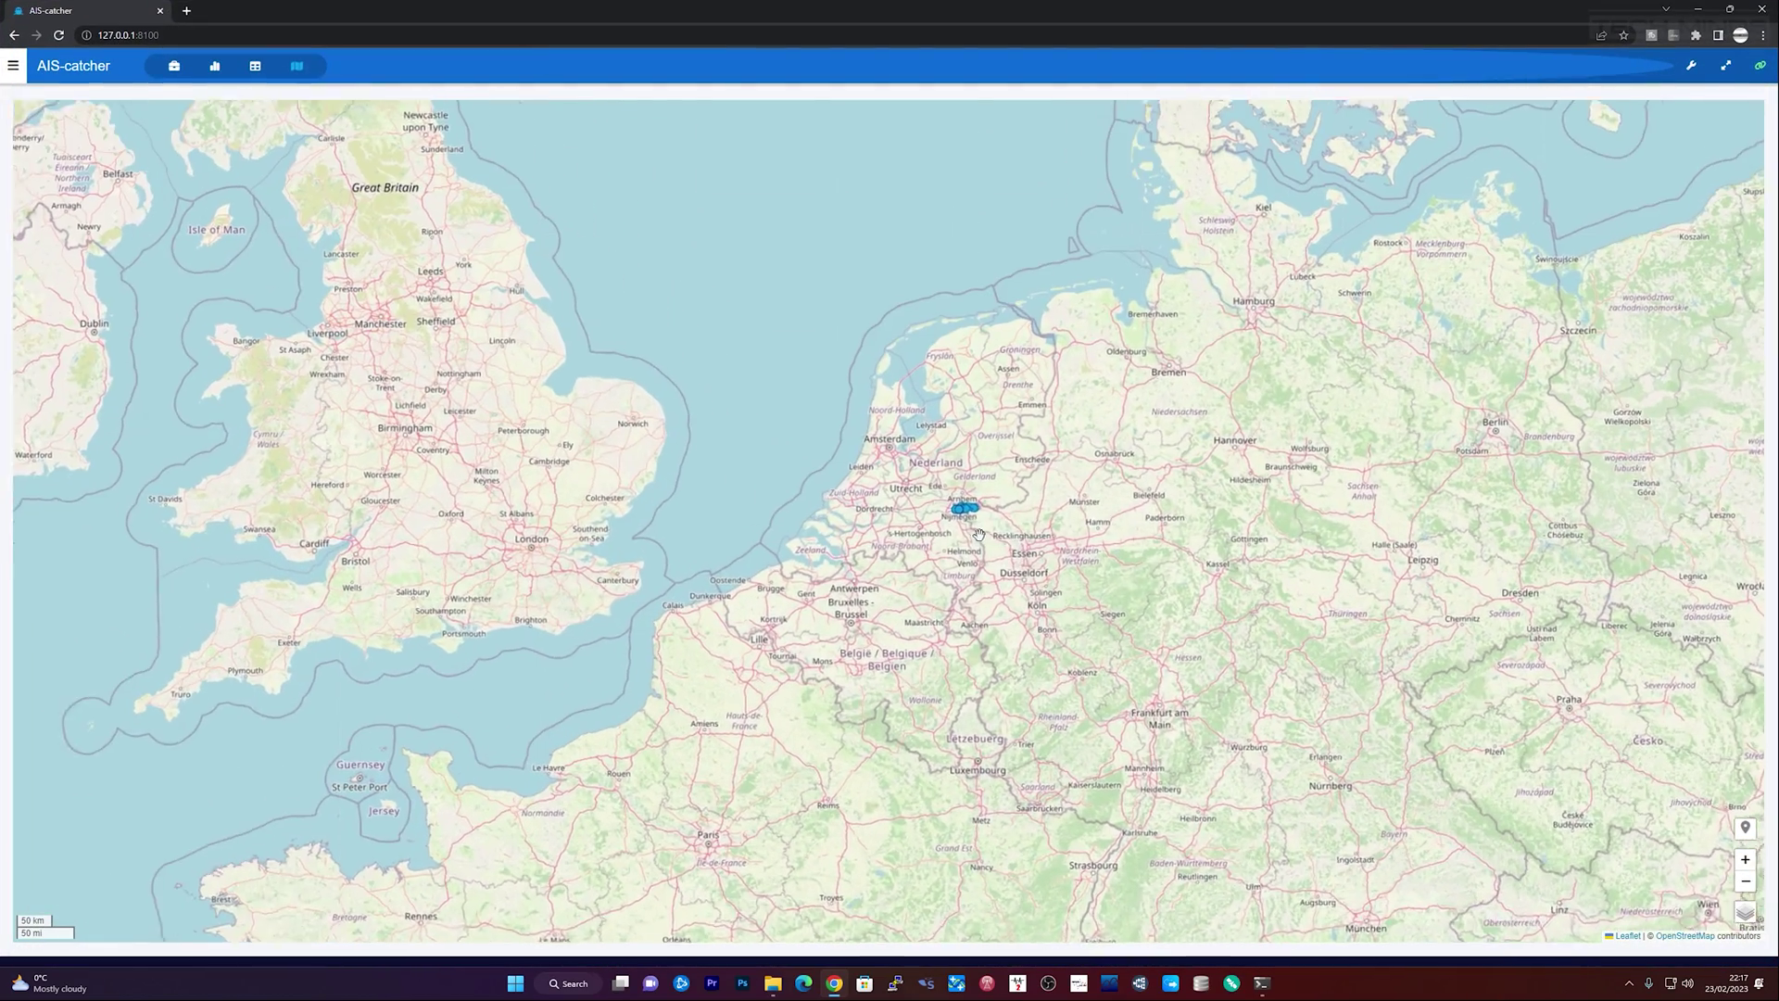
{"action": "scroll", "coordinate": [964, 517], "scroll_direction": "up", "scroll_amount": 4}
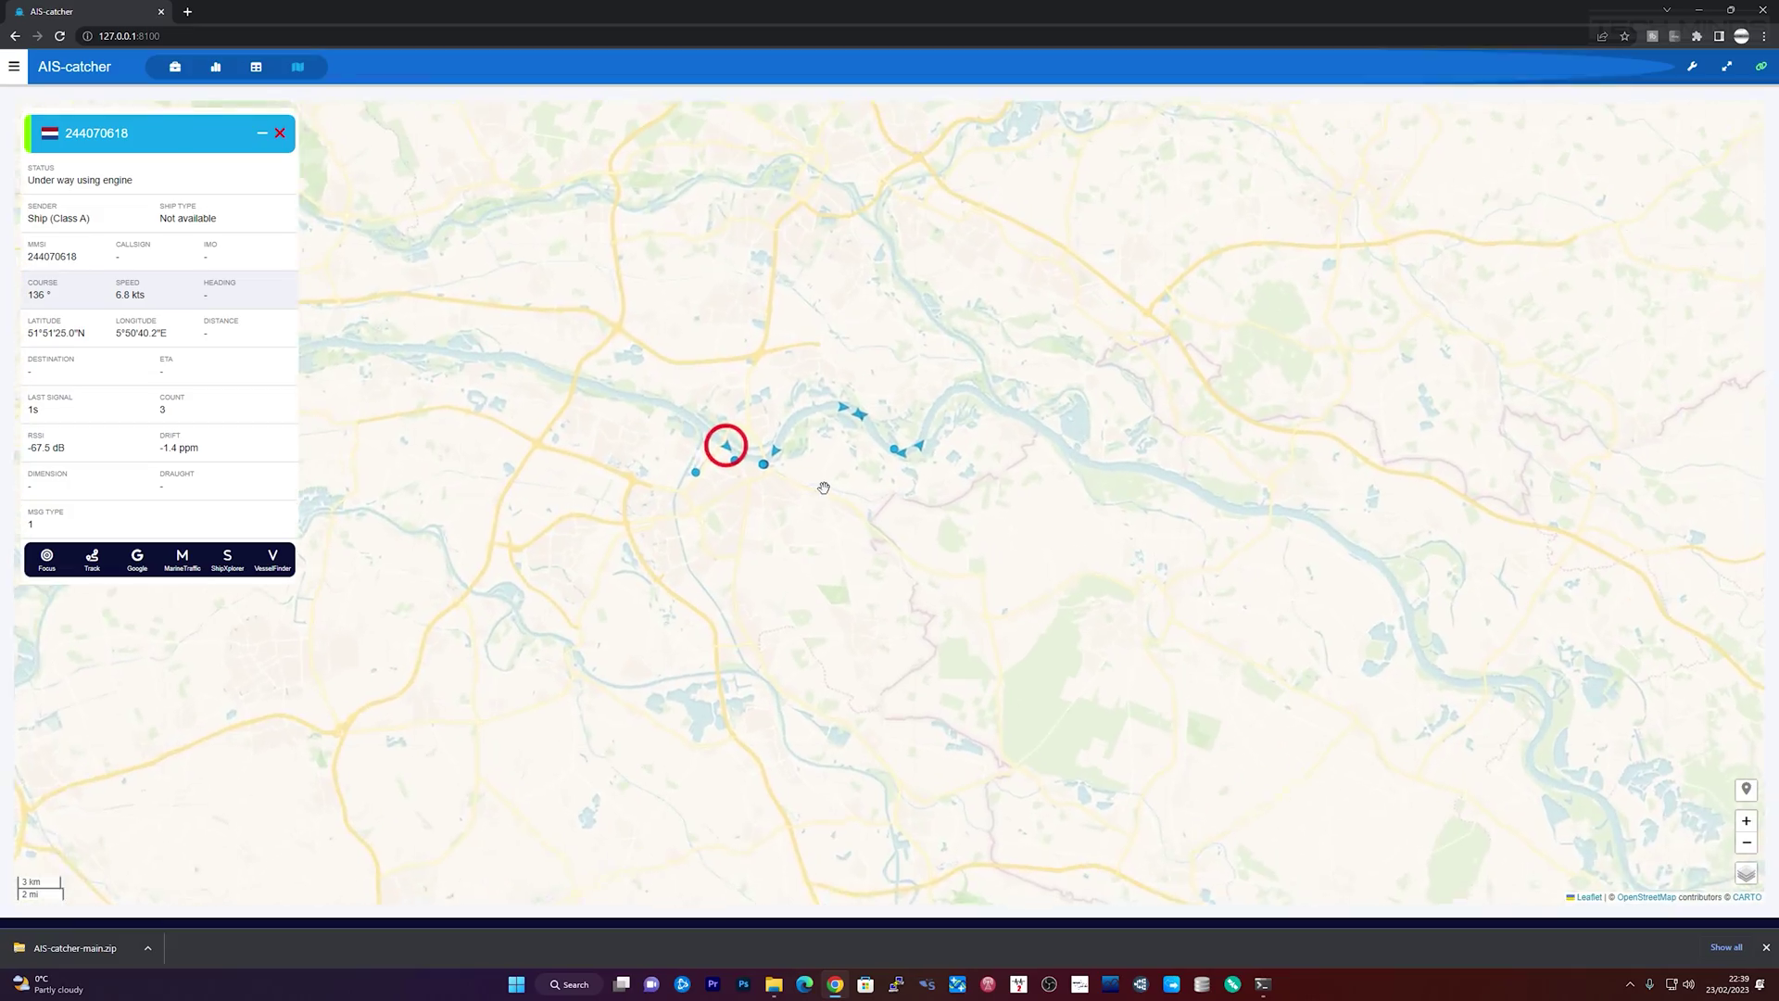
Look up the selected vessel on VesselFinder, view its enlarged photo, and close the page to return to AIS-catcher.
{"action": "scroll", "coordinate": [810, 471], "scroll_direction": "up", "scroll_amount": 2}
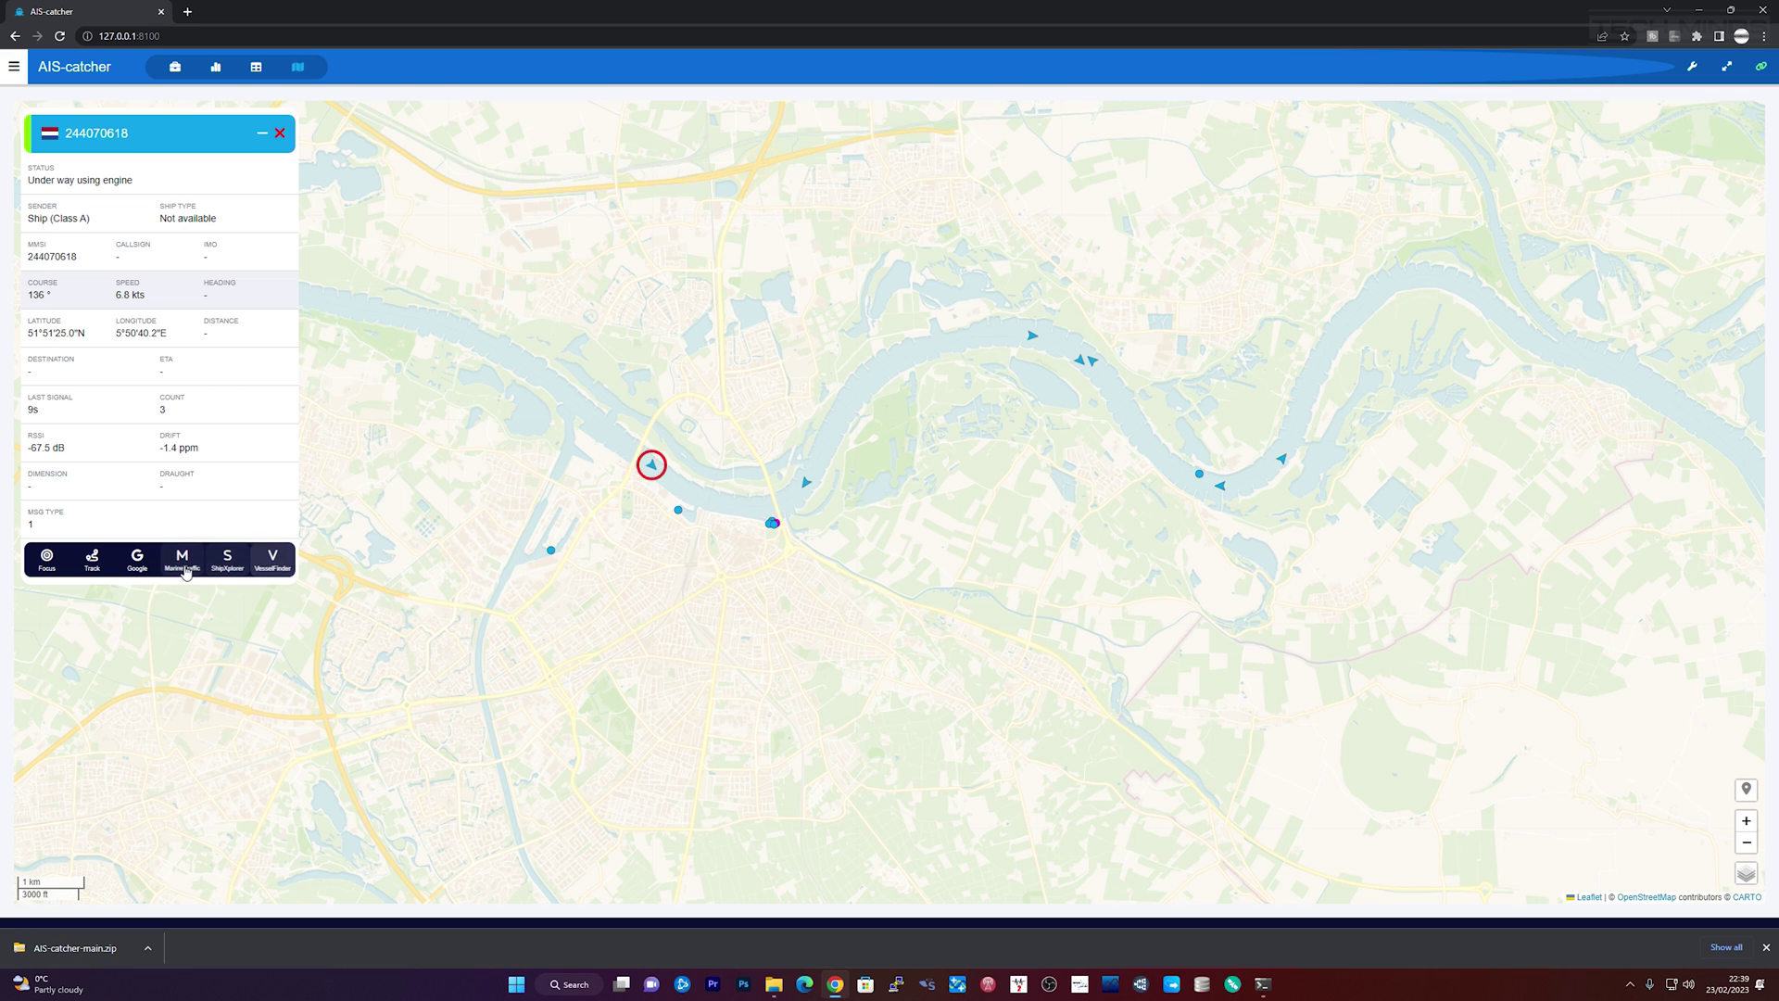
{"action": "left_click", "coordinate": [275, 561]}
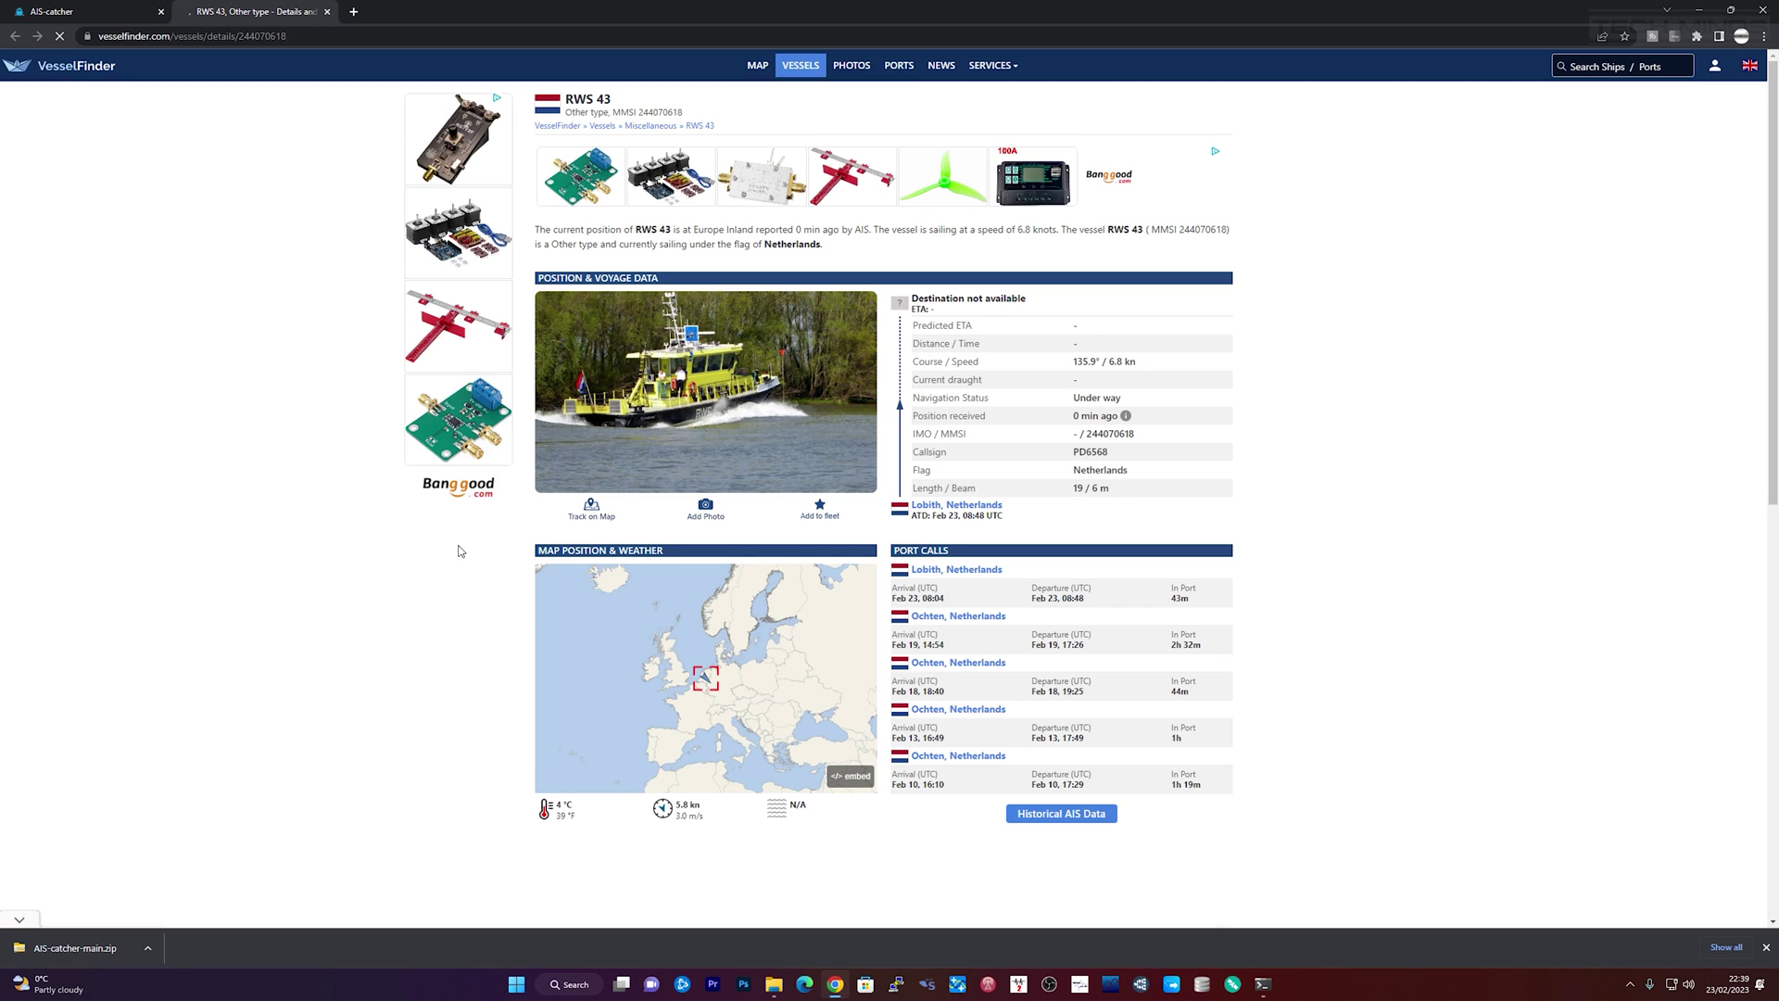
{"action": "left_click", "coordinate": [723, 398]}
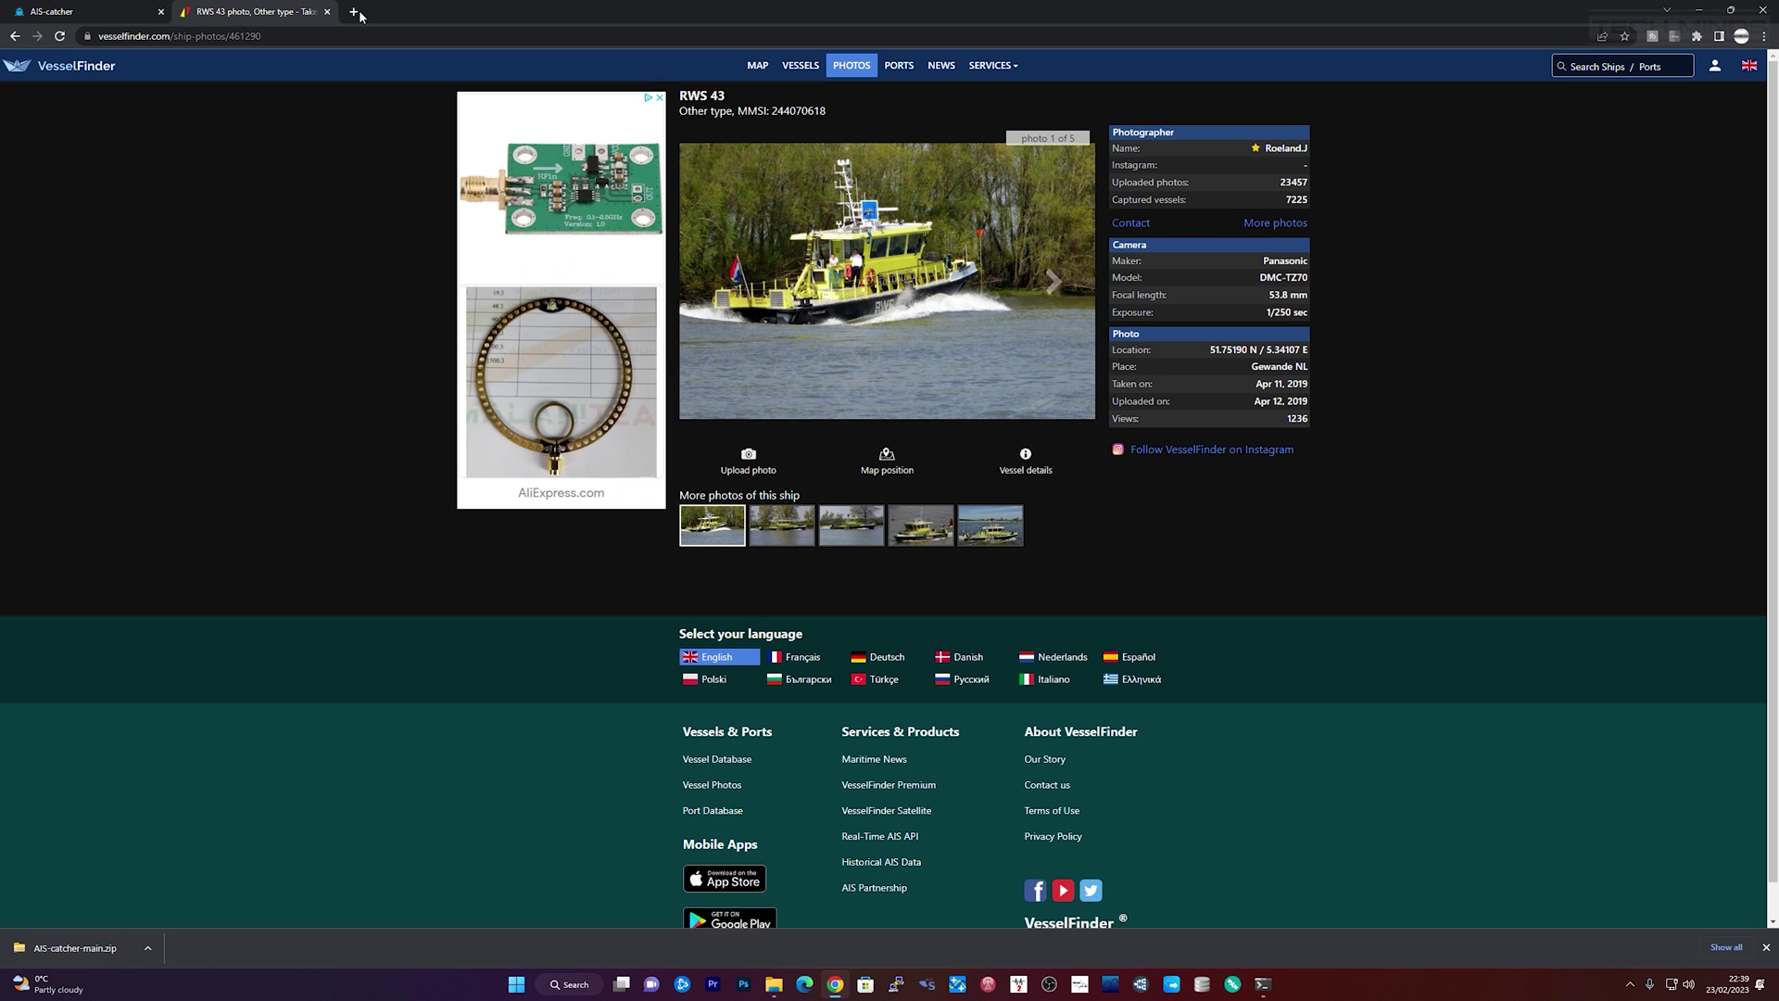
{"action": "left_click", "coordinate": [327, 12]}
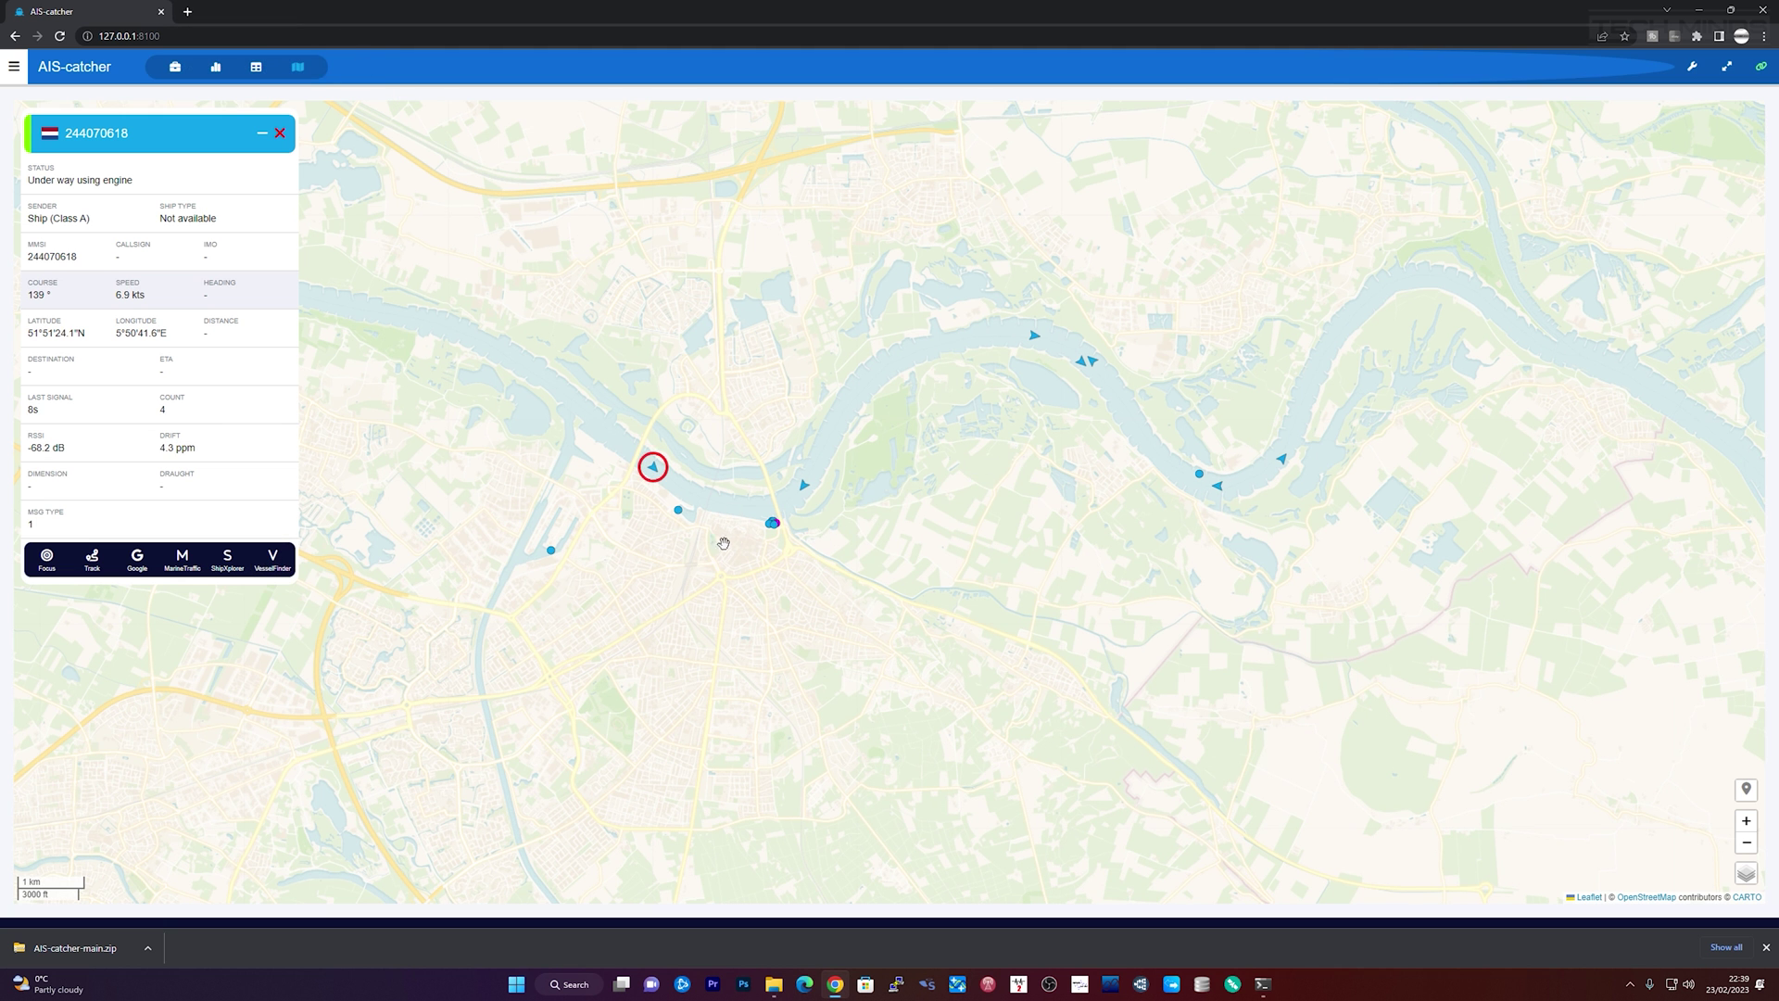
Select the stationary ship in the harbour basin, view its VesselFinder details and enlarged photo, and close that page.
{"action": "scroll", "coordinate": [547, 553], "scroll_direction": "up", "scroll_amount": 1}
{"action": "scroll", "coordinate": [548, 553], "scroll_direction": "up", "scroll_amount": 3}
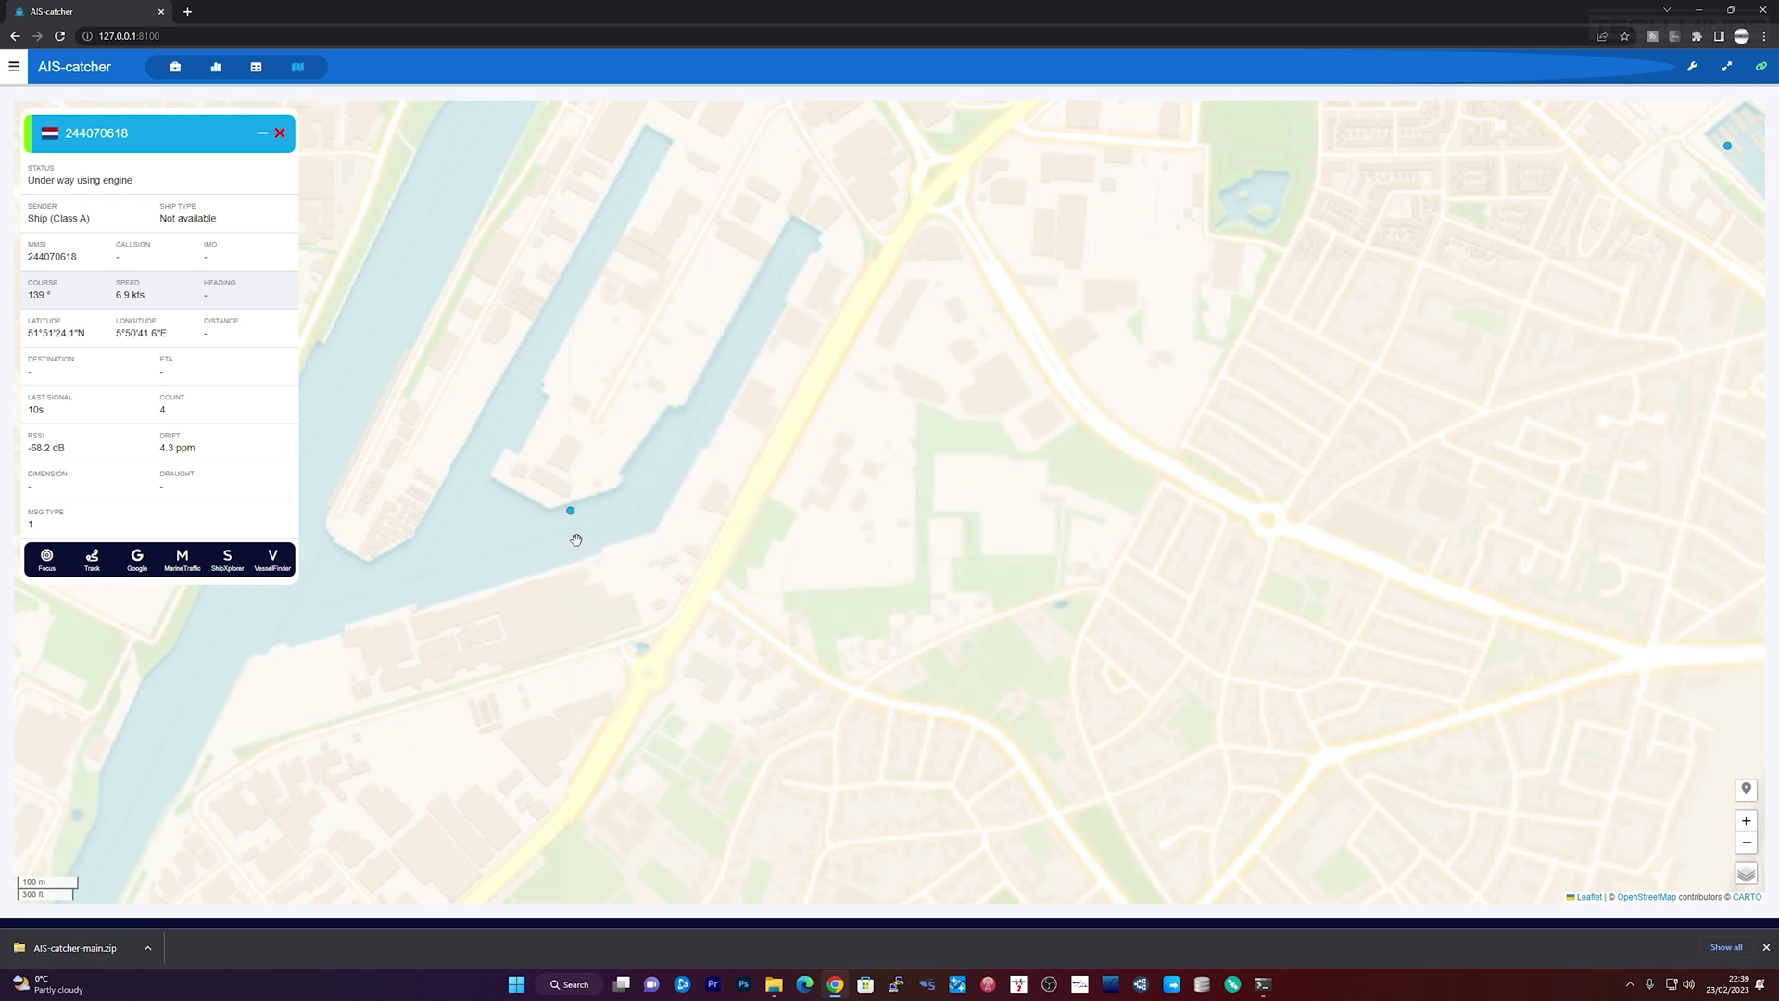
{"action": "left_click_drag", "start_coordinate": [574, 524], "coordinate": [710, 495]}
{"action": "left_click", "coordinate": [709, 486]}
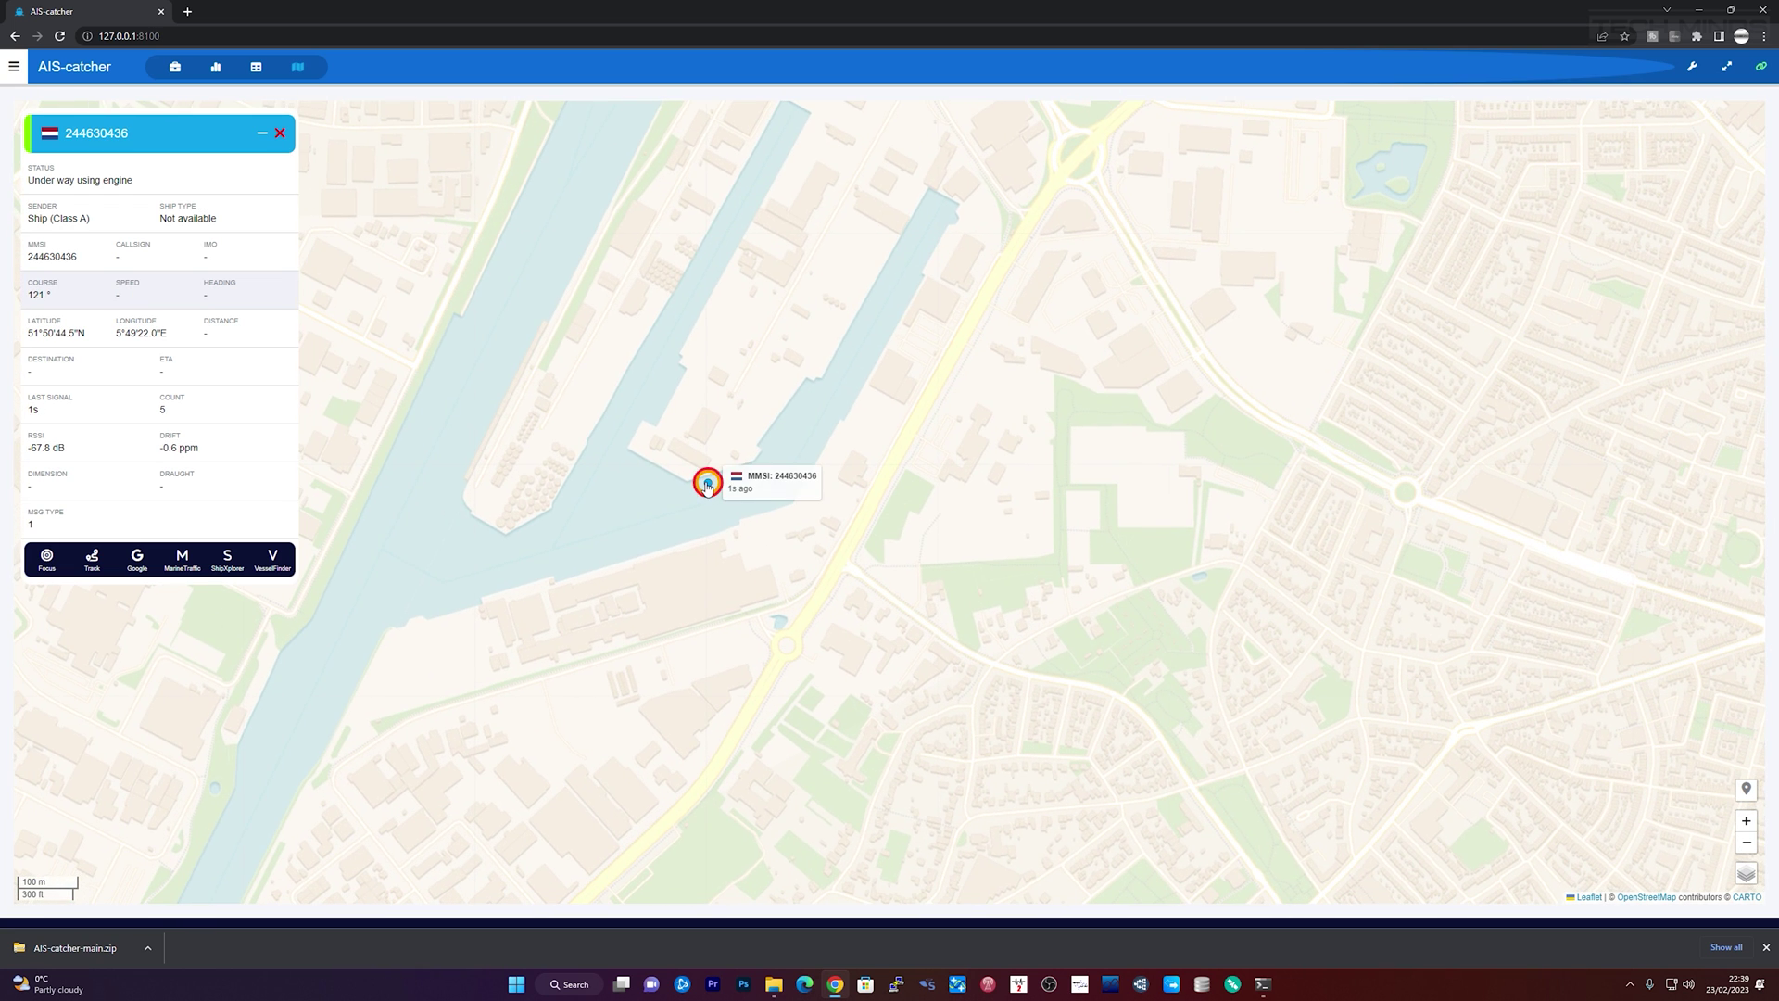
{"action": "left_click", "coordinate": [273, 559]}
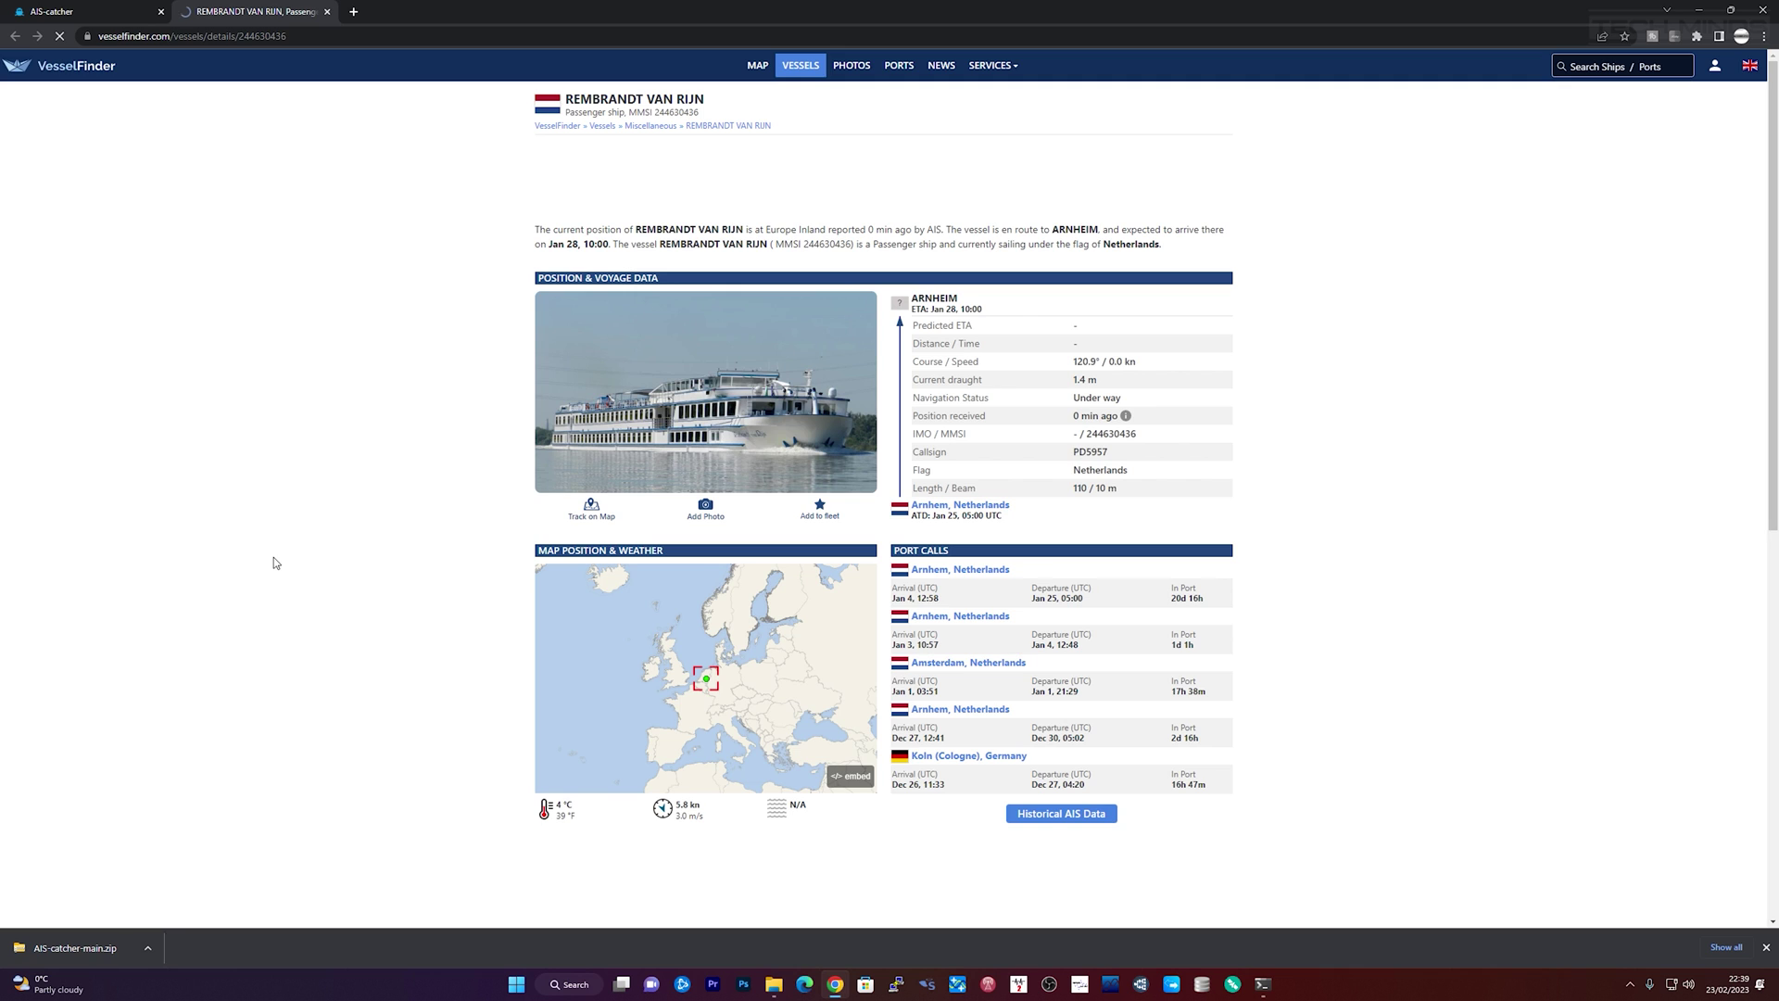
{"action": "left_click", "coordinate": [863, 354]}
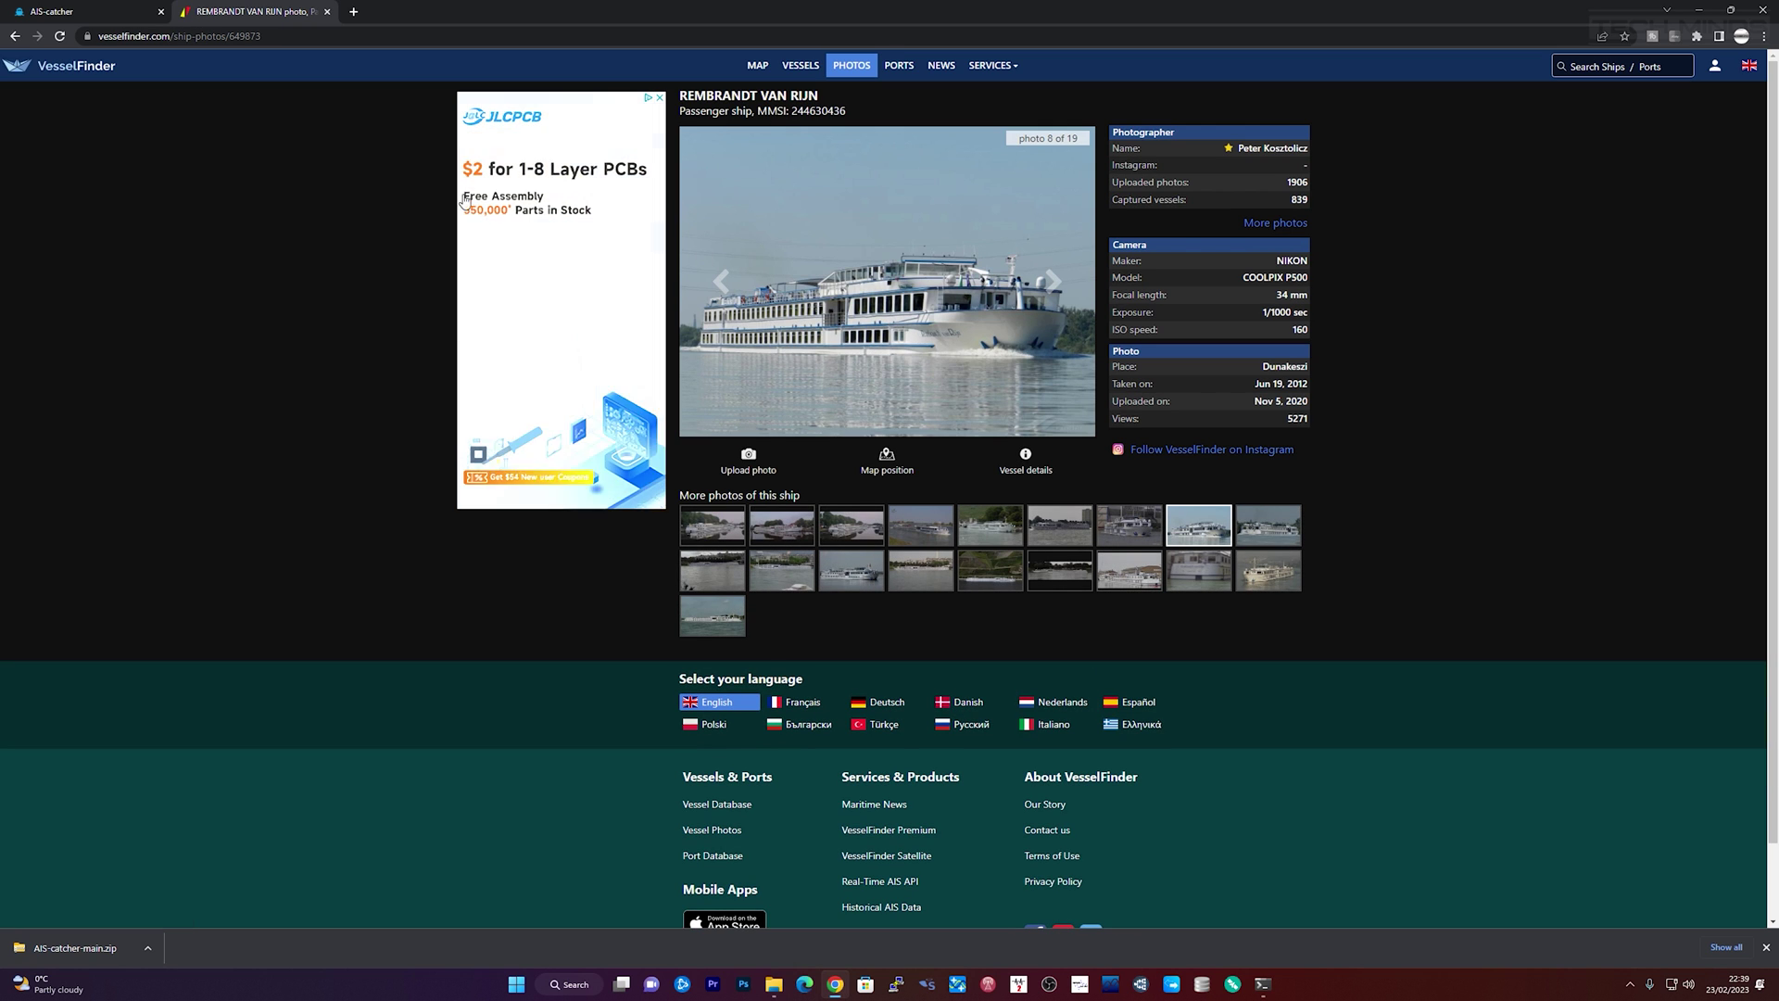
{"action": "left_click", "coordinate": [326, 12]}
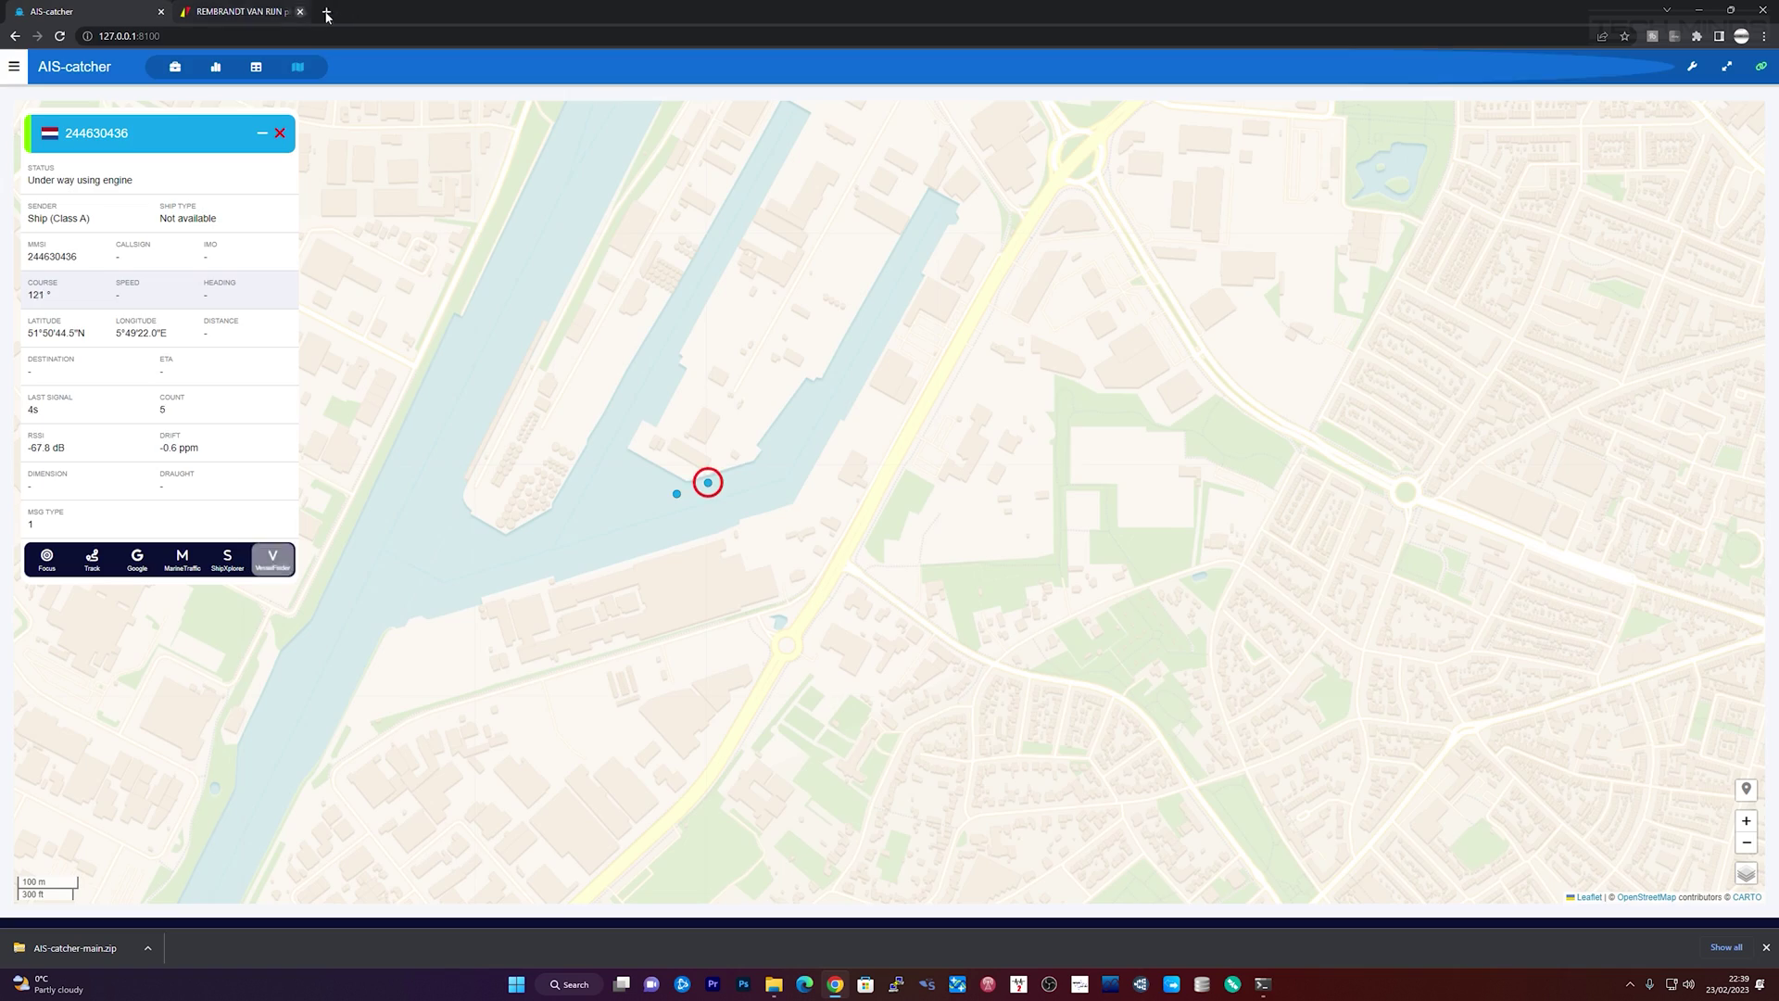
Show the wider river area with its surrounding ships and dismiss the browser's downloads bar.
{"action": "scroll", "coordinate": [806, 484], "scroll_direction": "down", "scroll_amount": 3}
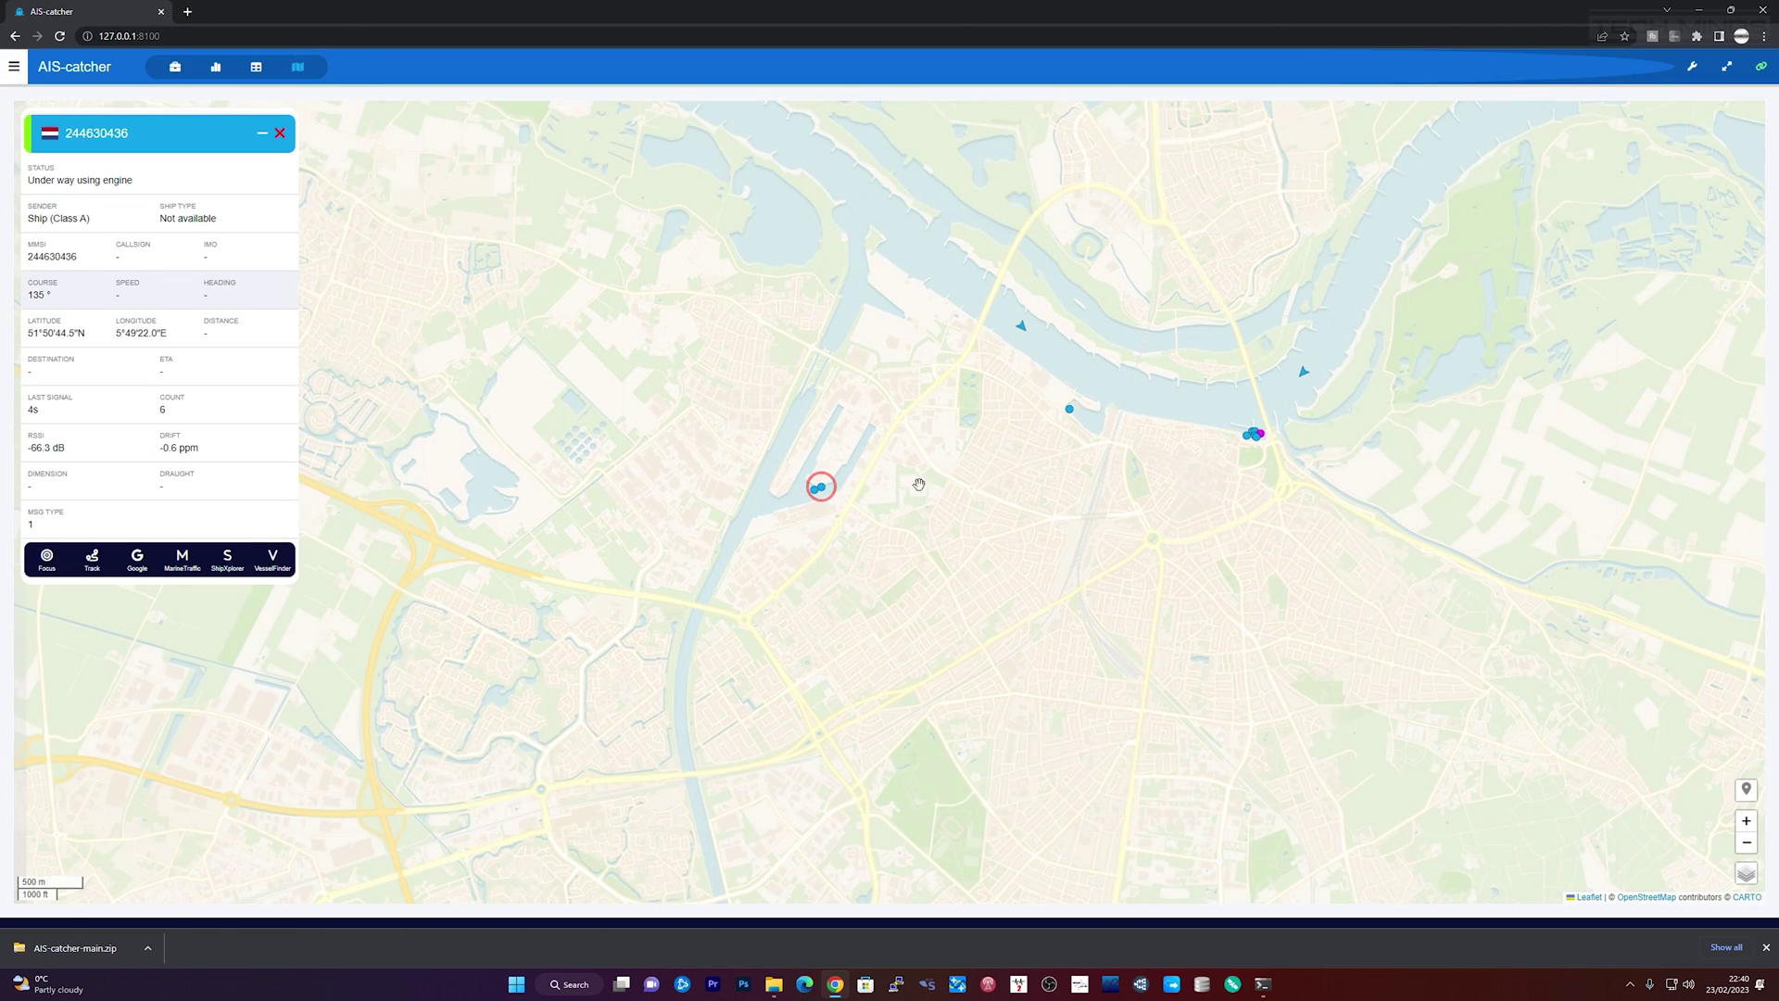
{"action": "left_click_drag", "start_coordinate": [867, 484], "coordinate": [611, 576]}
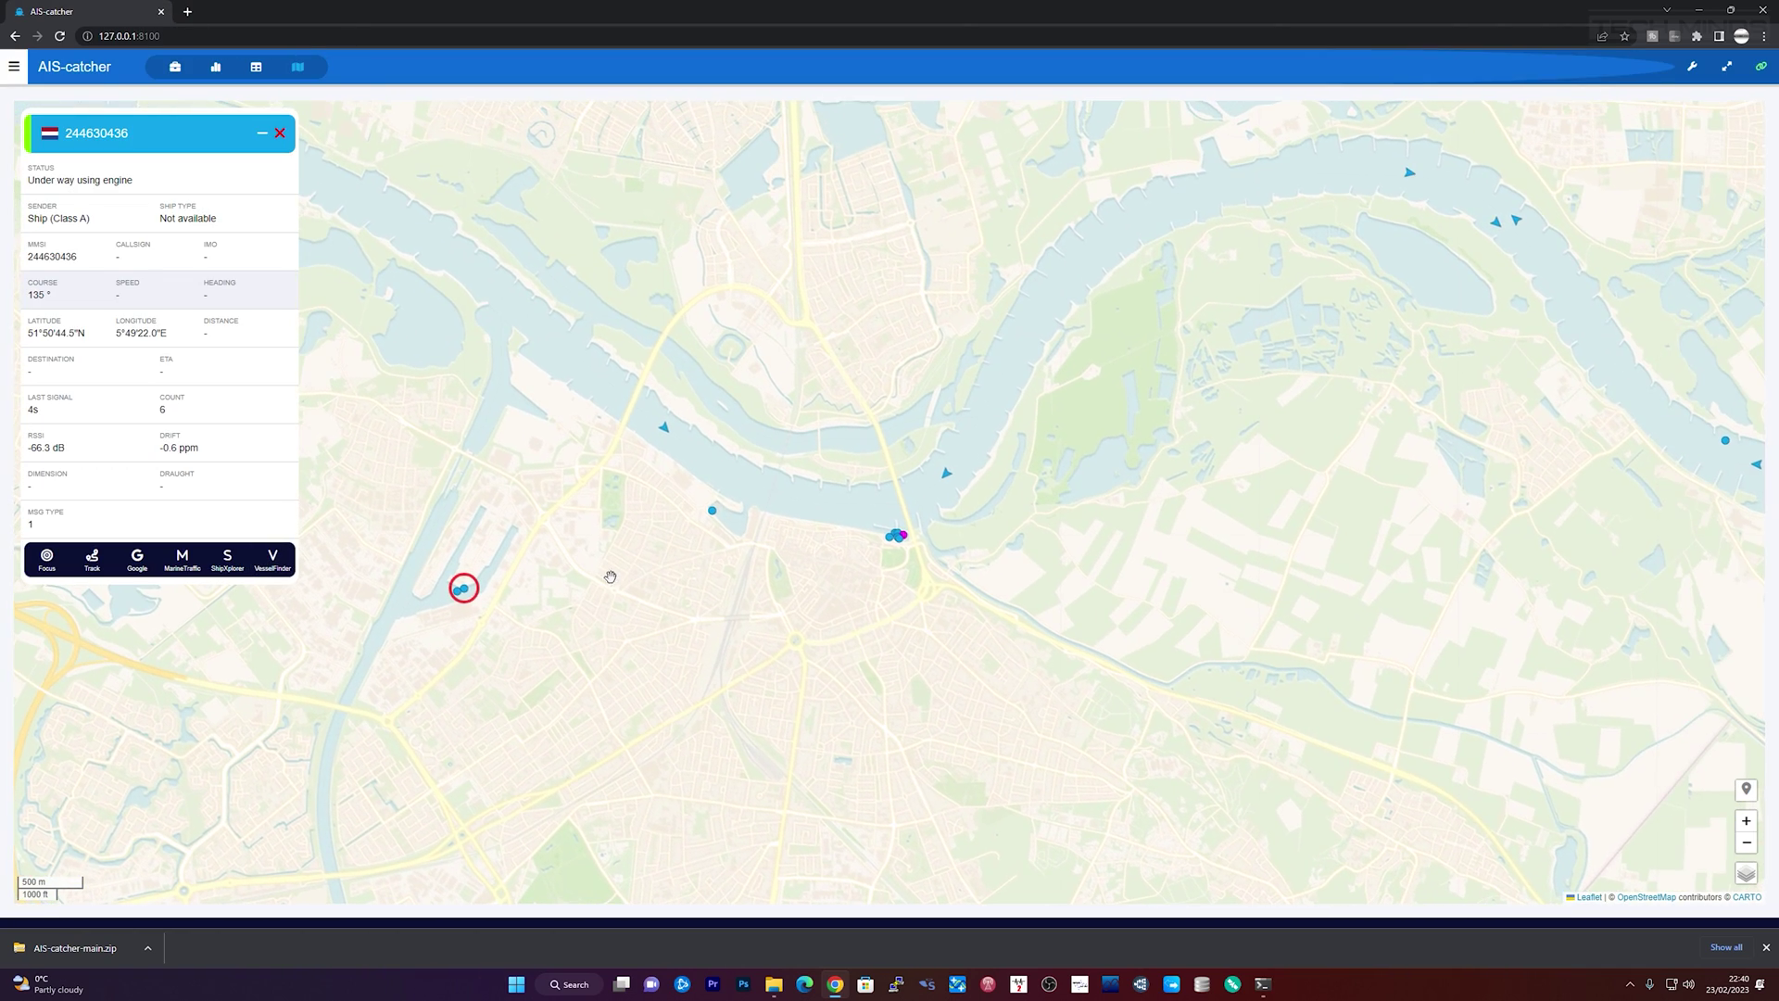
{"action": "scroll", "coordinate": [610, 576], "scroll_direction": "down", "scroll_amount": 2}
{"action": "left_click_drag", "start_coordinate": [834, 556], "coordinate": [742, 547]}
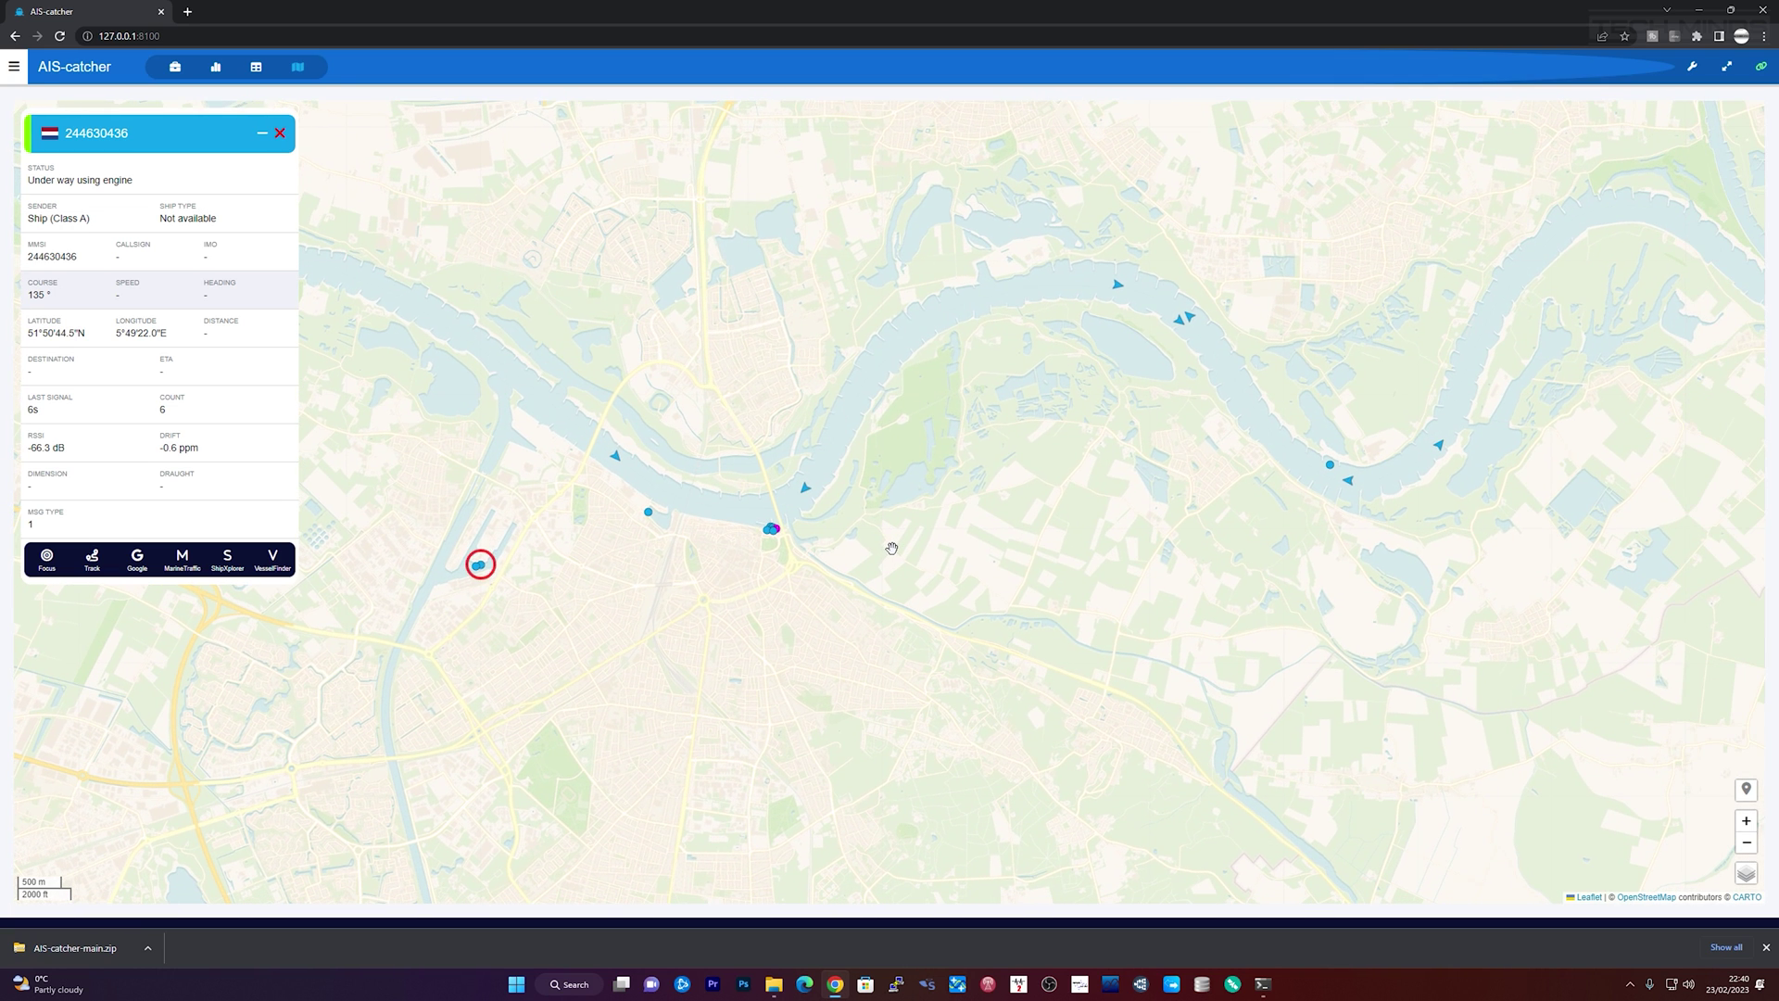
{"action": "scroll", "coordinate": [891, 547], "scroll_direction": "down", "scroll_amount": 1}
{"action": "left_click_drag", "start_coordinate": [894, 544], "coordinate": [920, 547]}
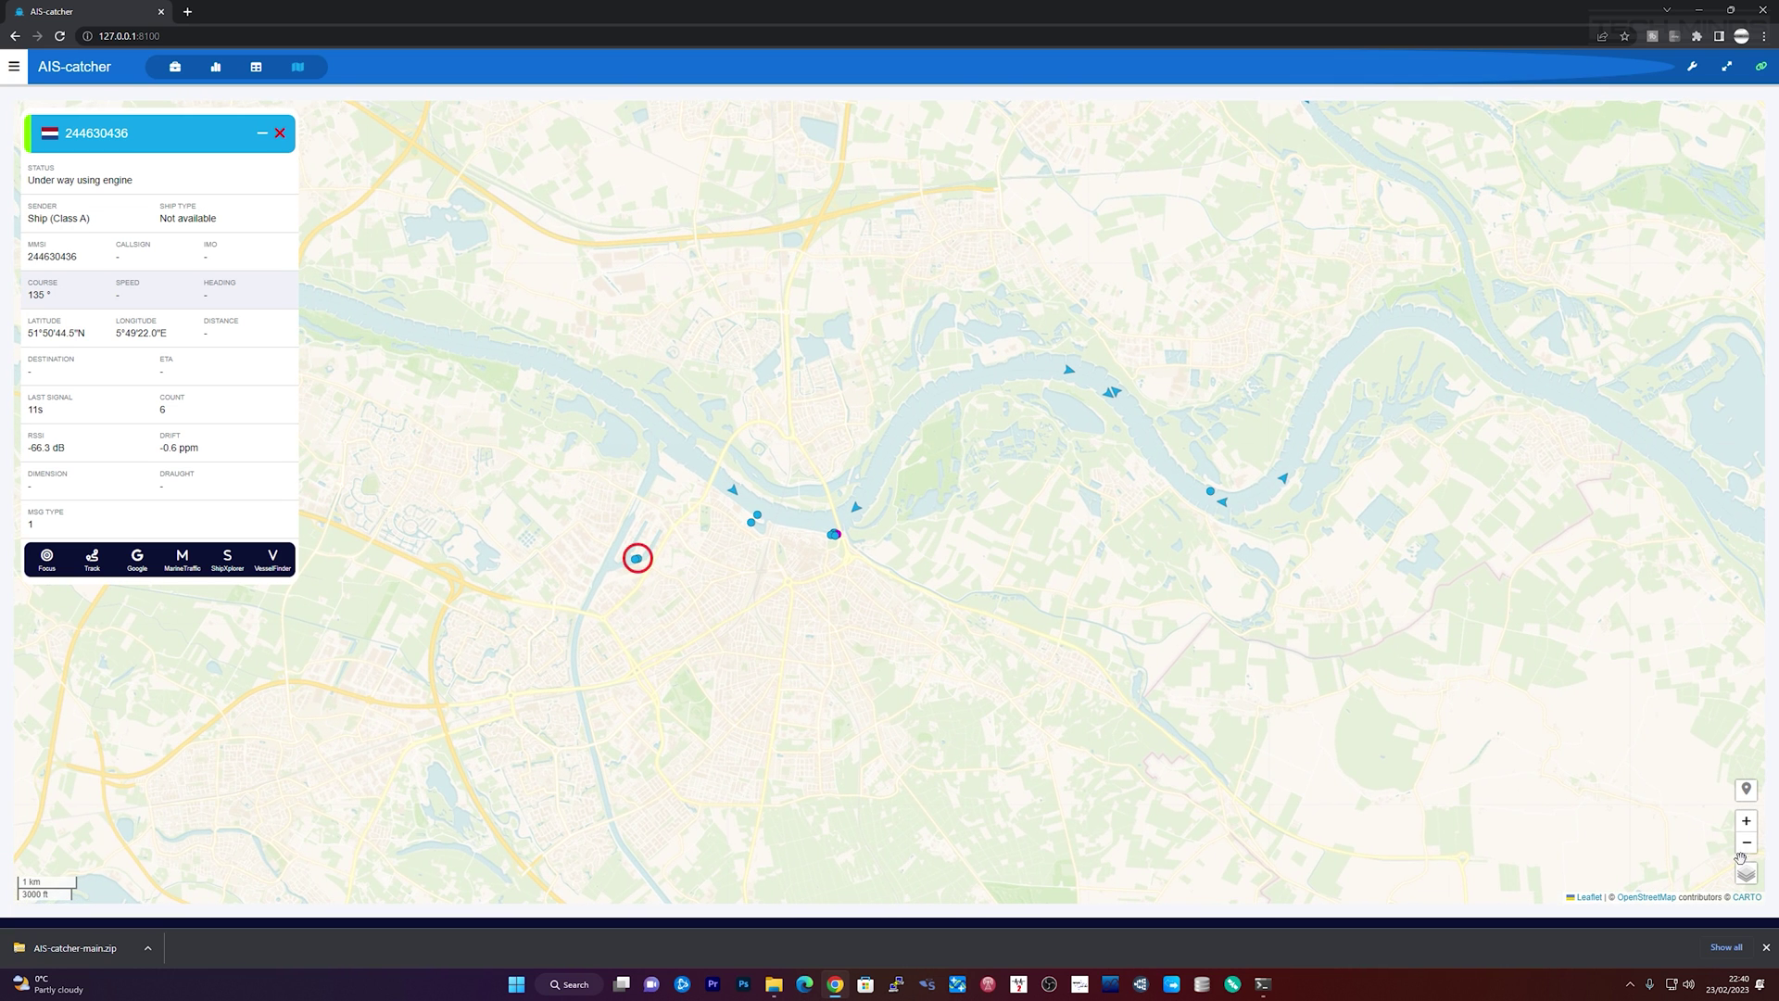
{"action": "left_click", "coordinate": [1763, 944]}
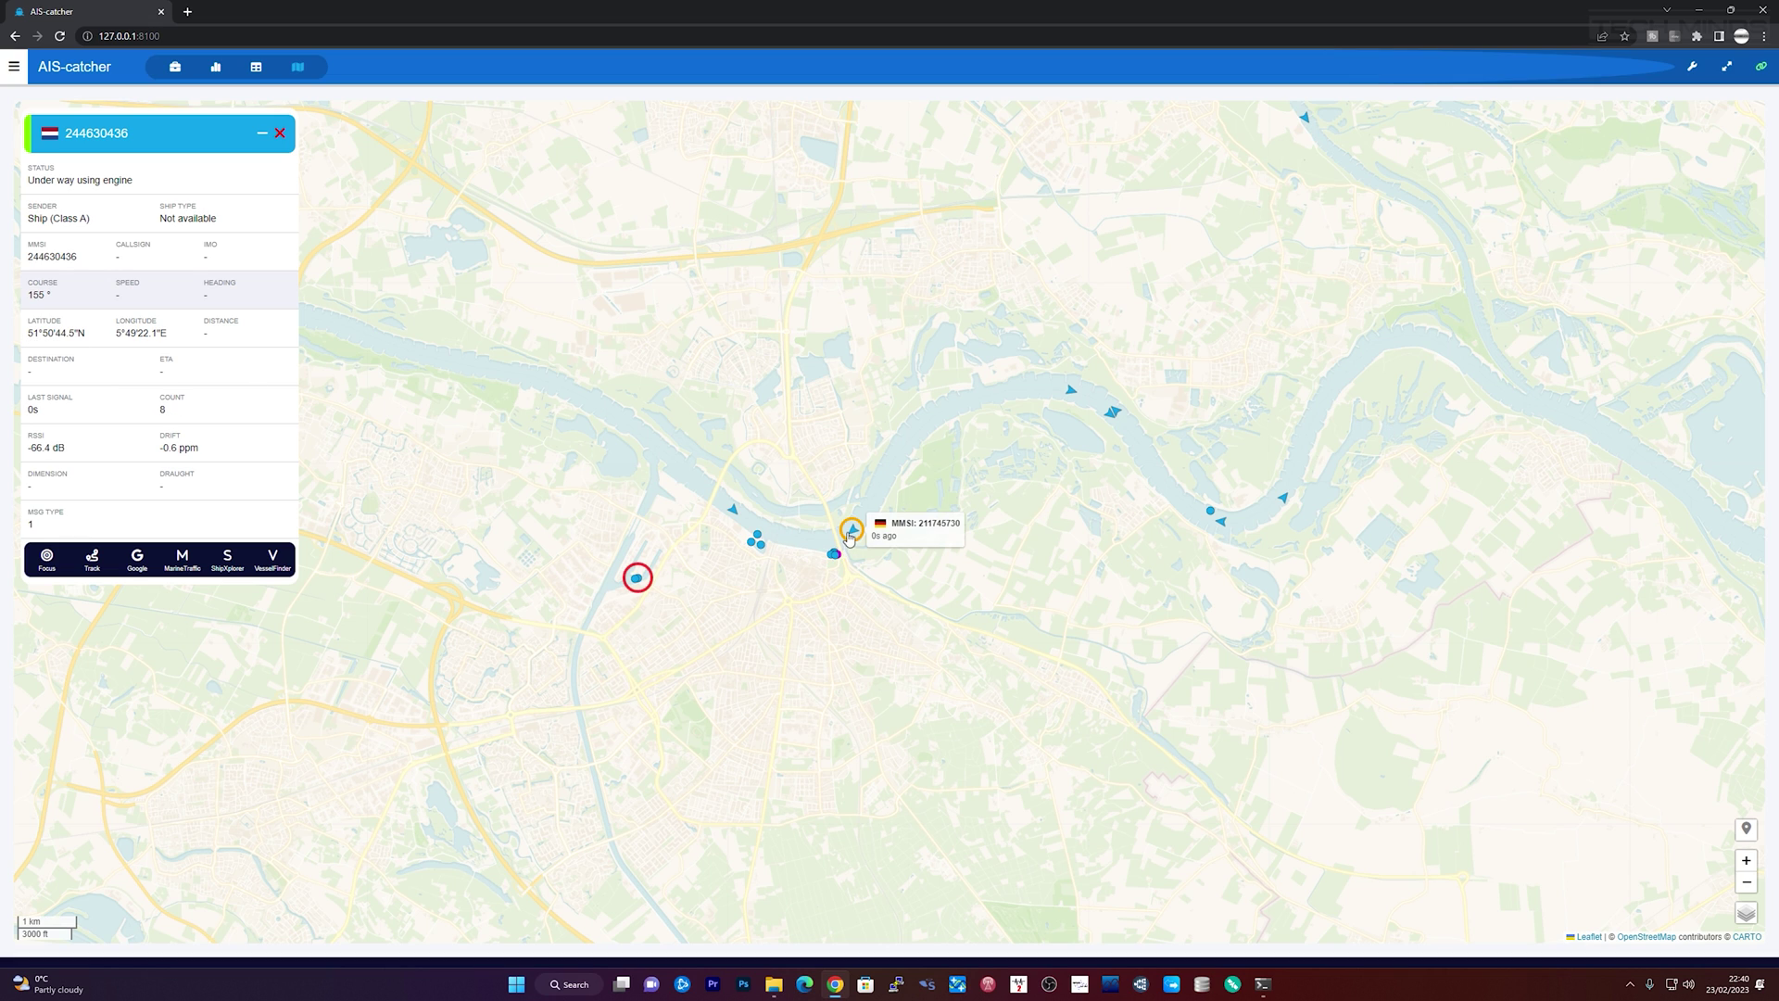
Select the German ship on the river near the city, display its track, and bring the AIS message console over the map.
{"action": "left_click", "coordinate": [853, 531]}
{"action": "left_click", "coordinate": [91, 560]}
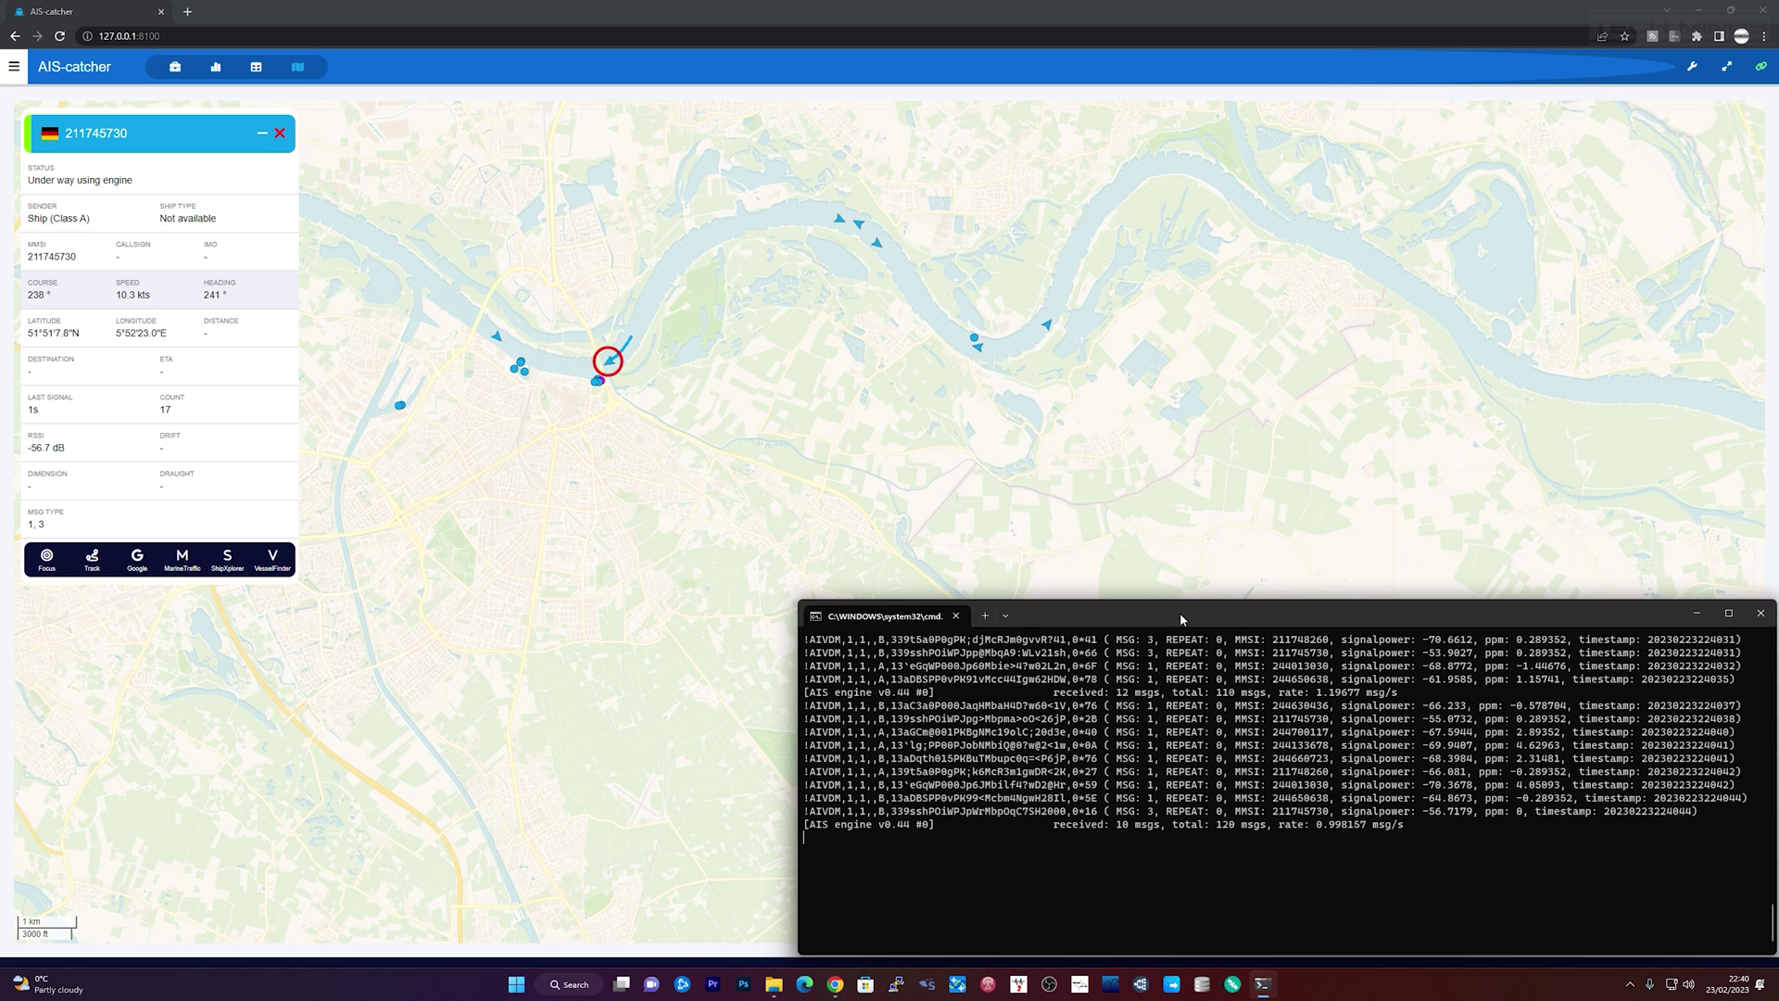
{"action": "left_click_drag", "start_coordinate": [1180, 619], "coordinate": [1183, 619]}
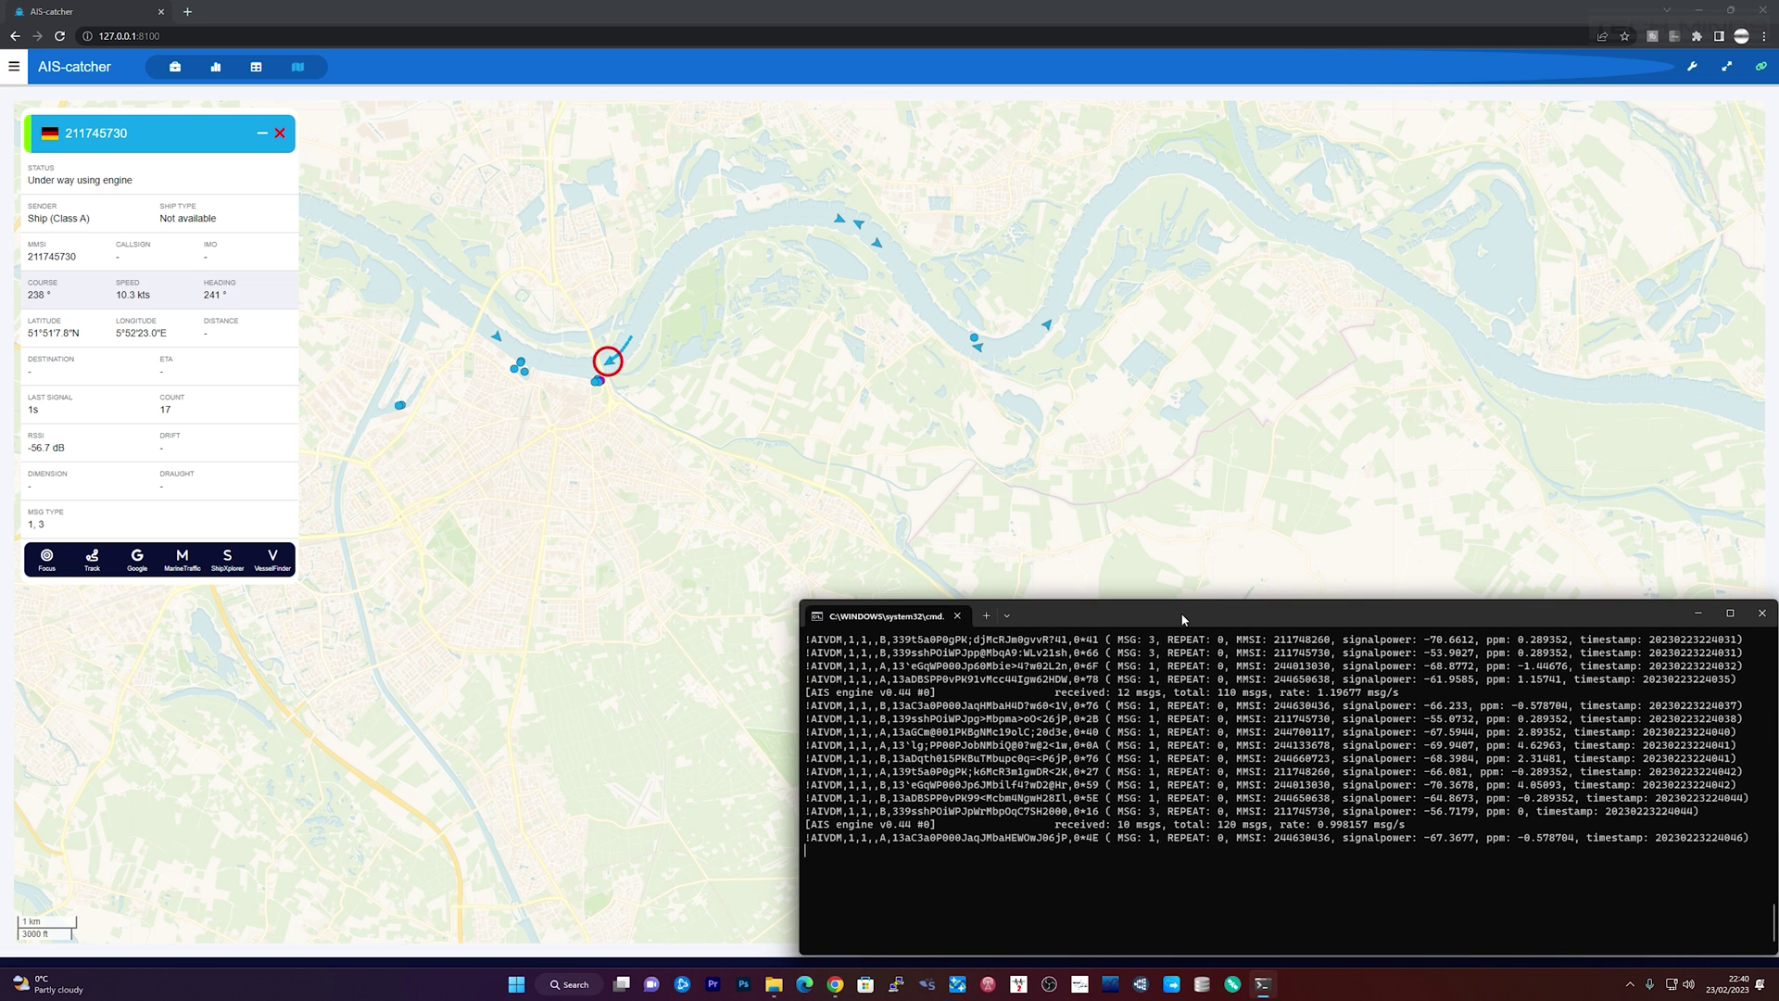